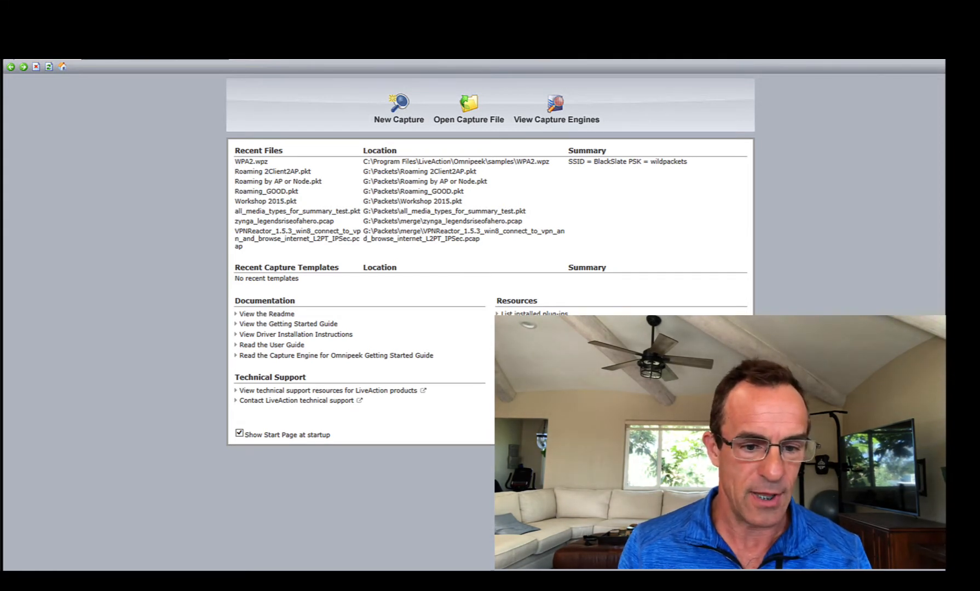
Start a new capture and expand the local machine's adapters in its adapter options down to the wireless ones.
{"action": "left_click", "coordinate": [392, 121]}
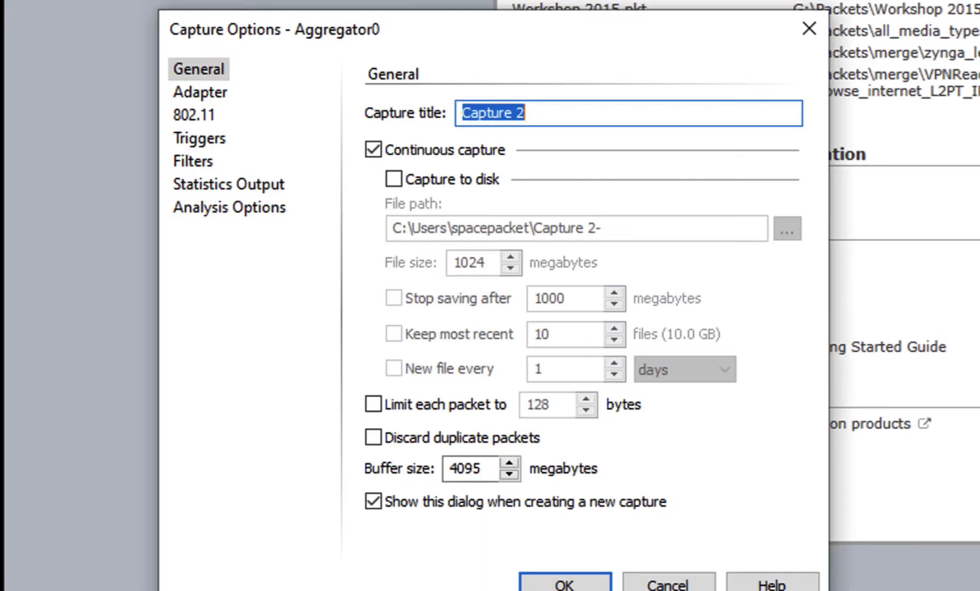
{"action": "left_click", "coordinate": [200, 93]}
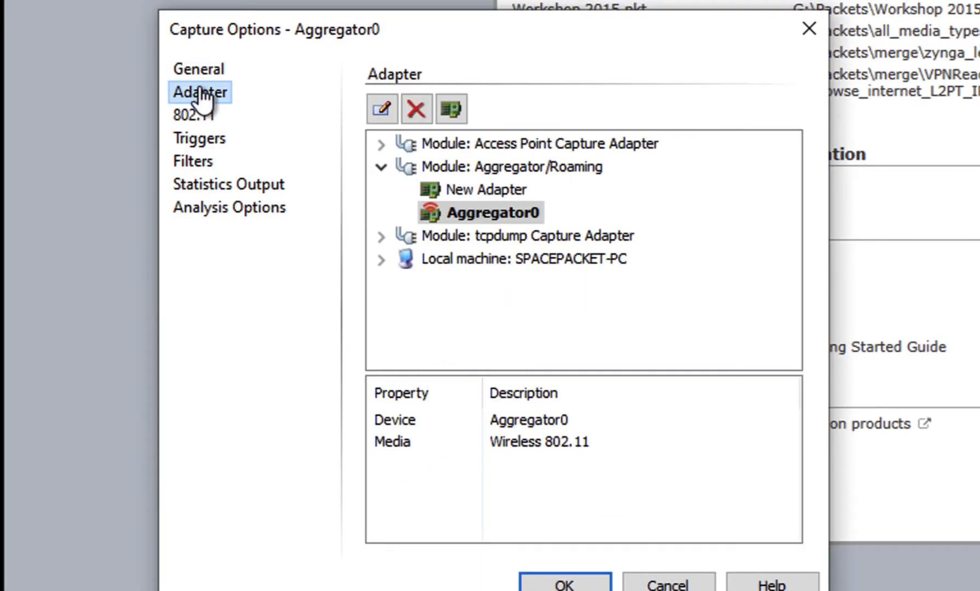
{"action": "left_click", "coordinate": [381, 260]}
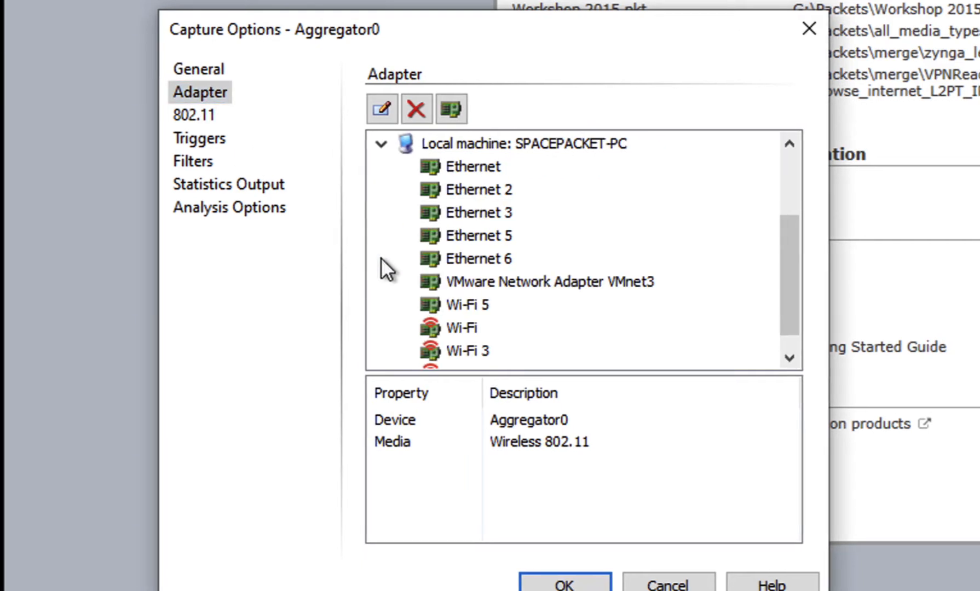
{"action": "left_click_drag", "start_coordinate": [789, 261], "coordinate": [784, 316]}
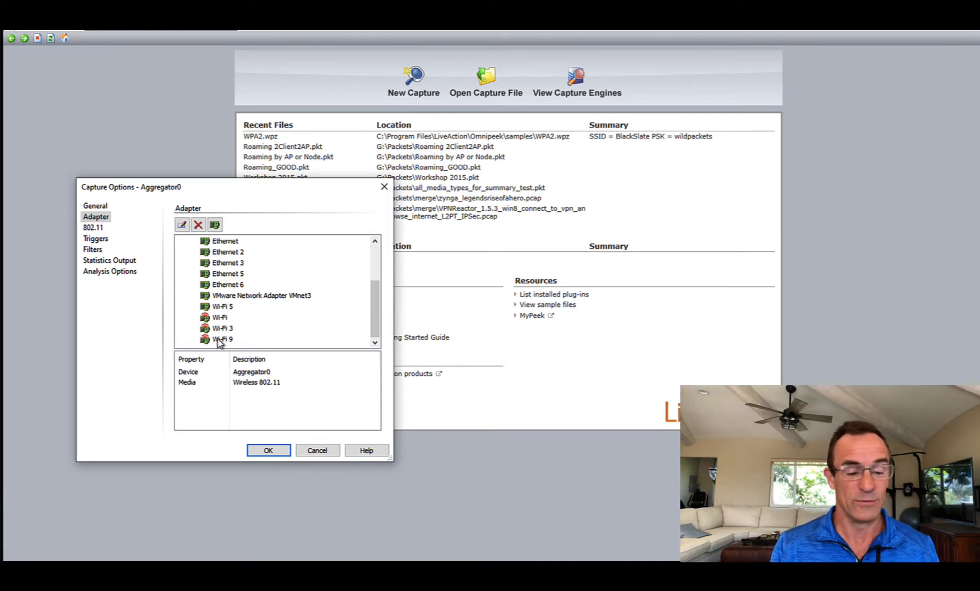
Review the device properties of the Wi-Fi, Wi-Fi 3 and Wi-Fi 9 adapters.
{"action": "left_click", "coordinate": [223, 321]}
{"action": "left_click", "coordinate": [223, 330]}
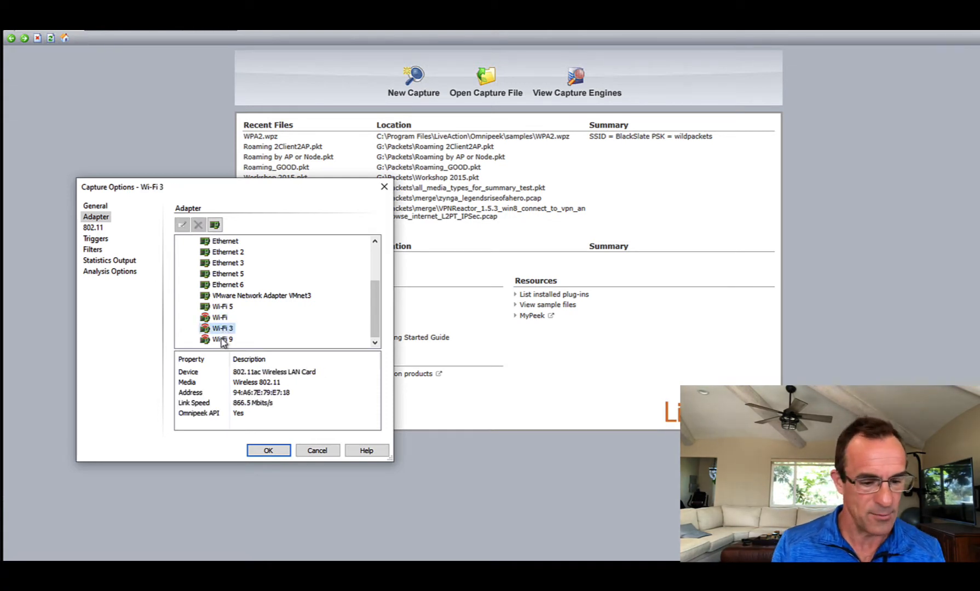
{"action": "left_click", "coordinate": [224, 341]}
{"action": "left_click", "coordinate": [220, 319]}
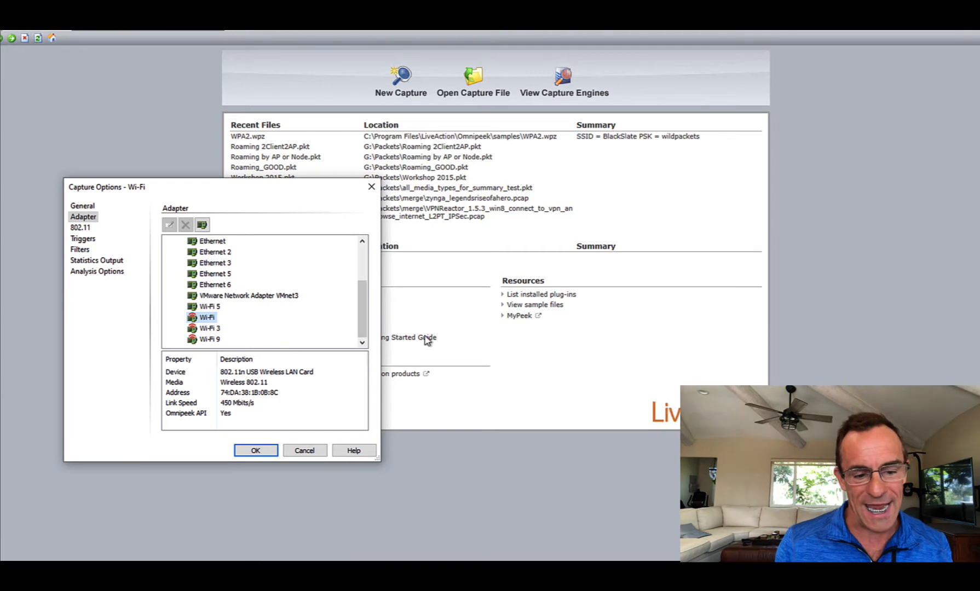
Choose Aggregator0 under Aggregator/Roaming as the capture adapter and open its aggregator settings.
{"action": "left_click_drag", "start_coordinate": [373, 310], "coordinate": [379, 265]}
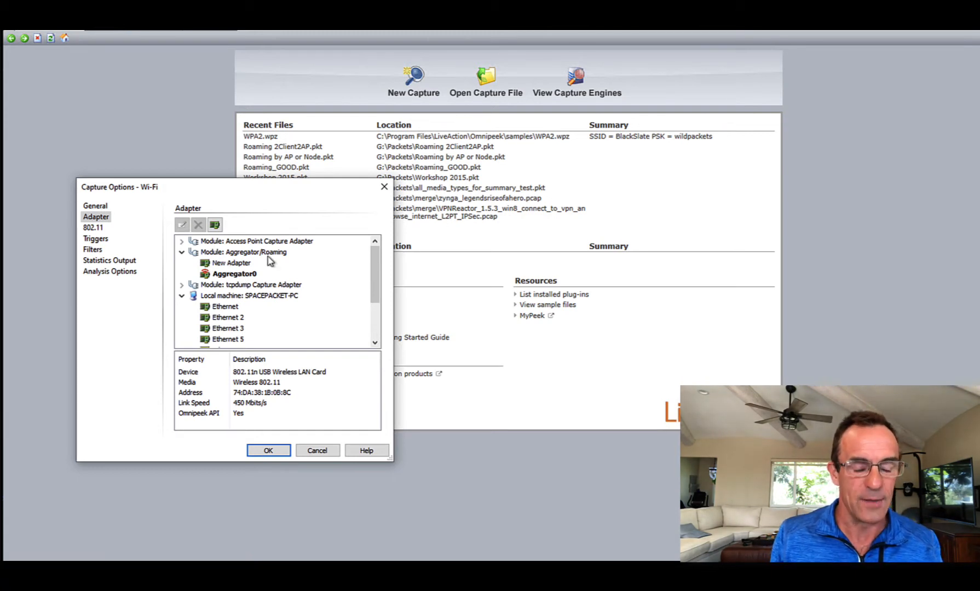
{"action": "left_click", "coordinate": [225, 275]}
{"action": "right_click", "coordinate": [225, 277]}
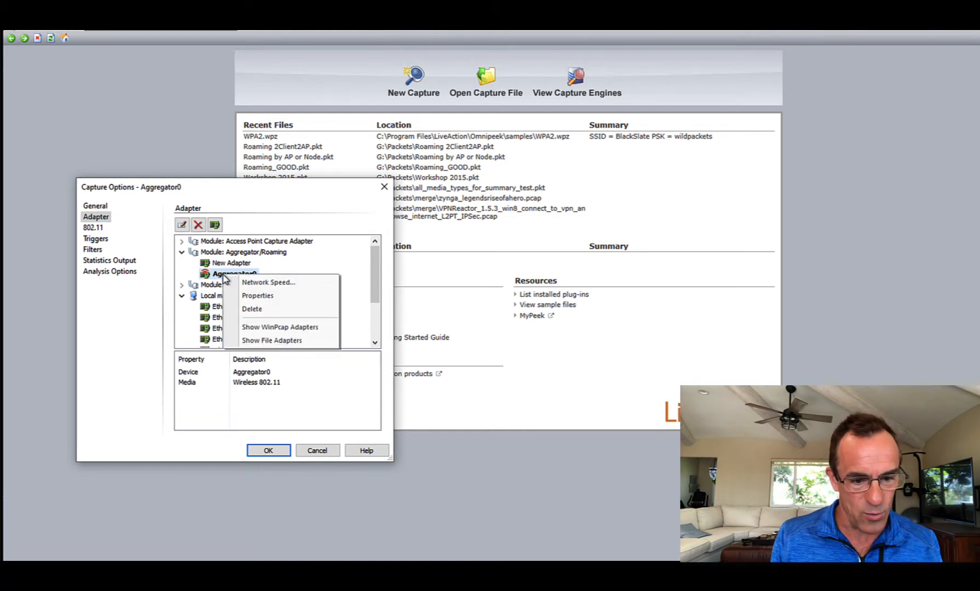
{"action": "left_click", "coordinate": [257, 295]}
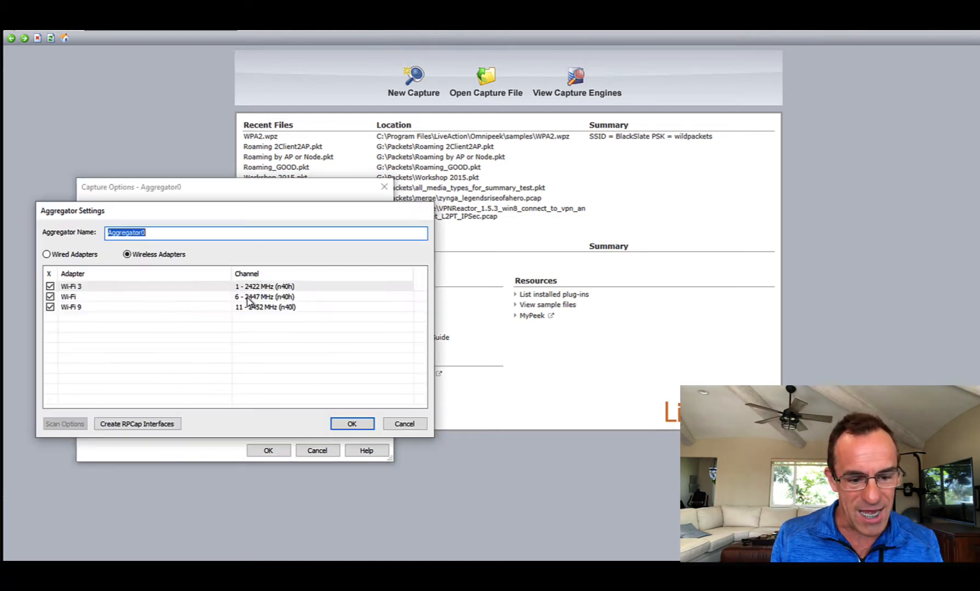
{"action": "left_click_drag", "start_coordinate": [198, 216], "coordinate": [280, 160]}
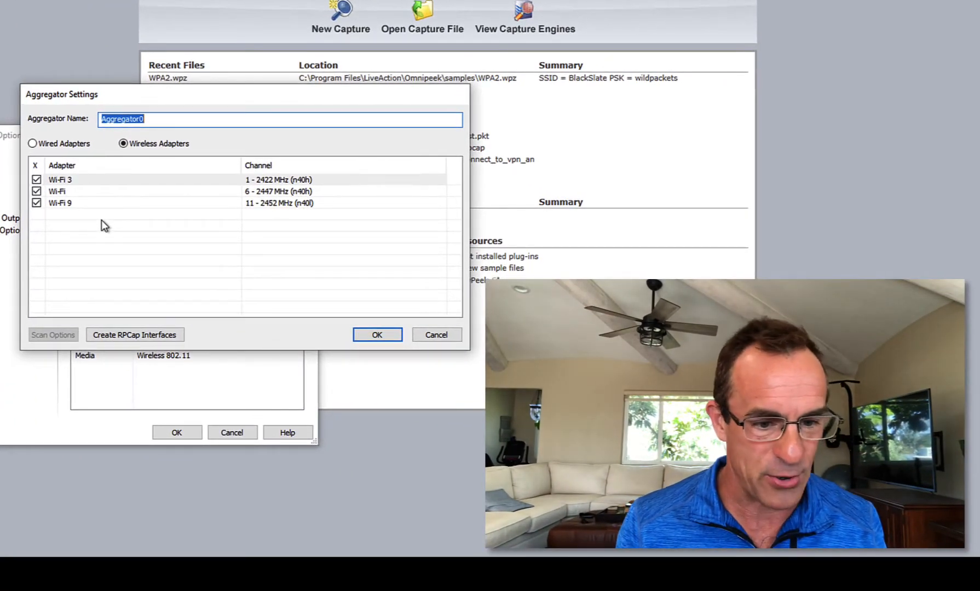
Examine the channel choices available for the Wi-Fi 3 adapter in the aggregator settings.
{"action": "left_click", "coordinate": [270, 182]}
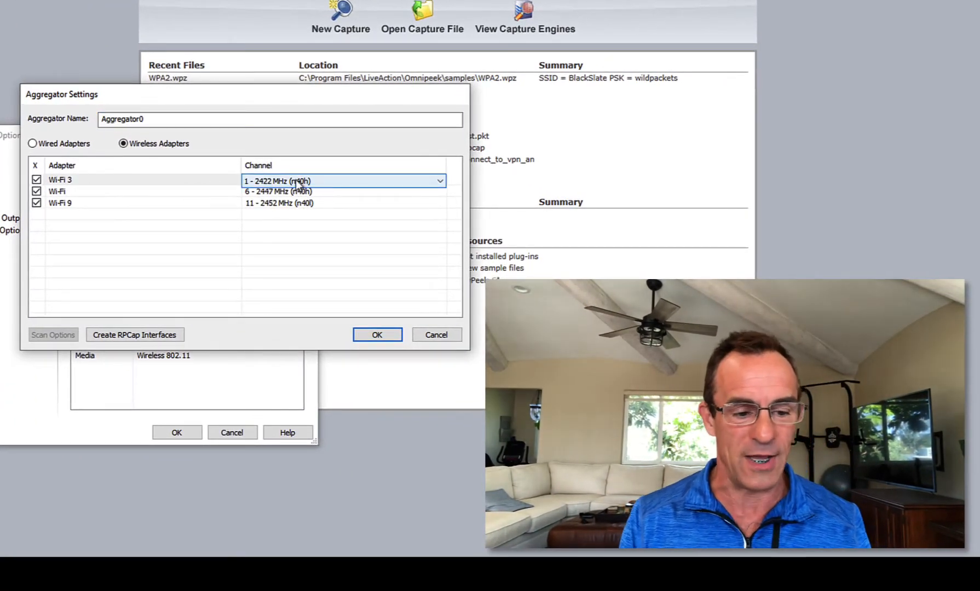
{"action": "left_click", "coordinate": [438, 182]}
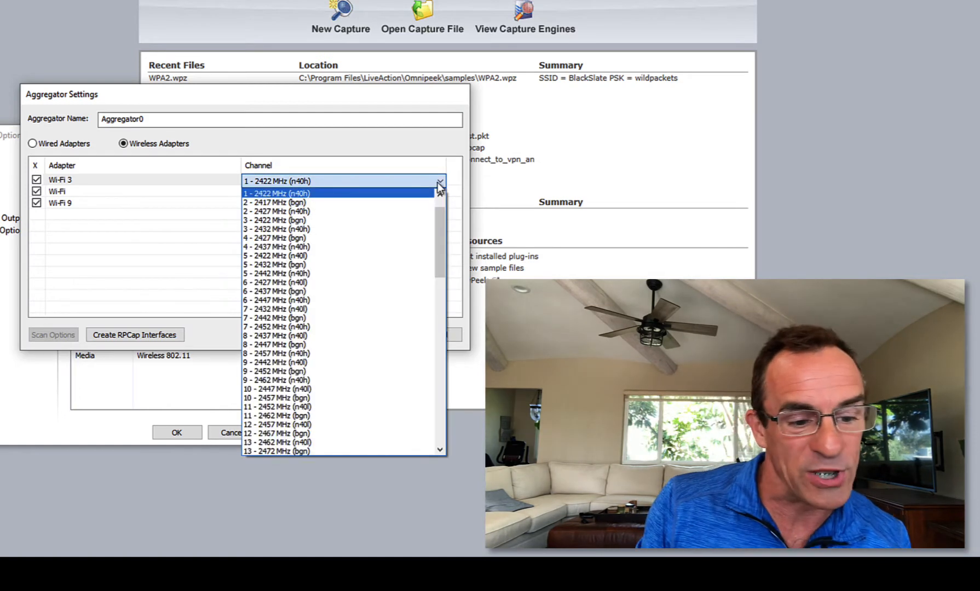
{"action": "left_click", "coordinate": [383, 160]}
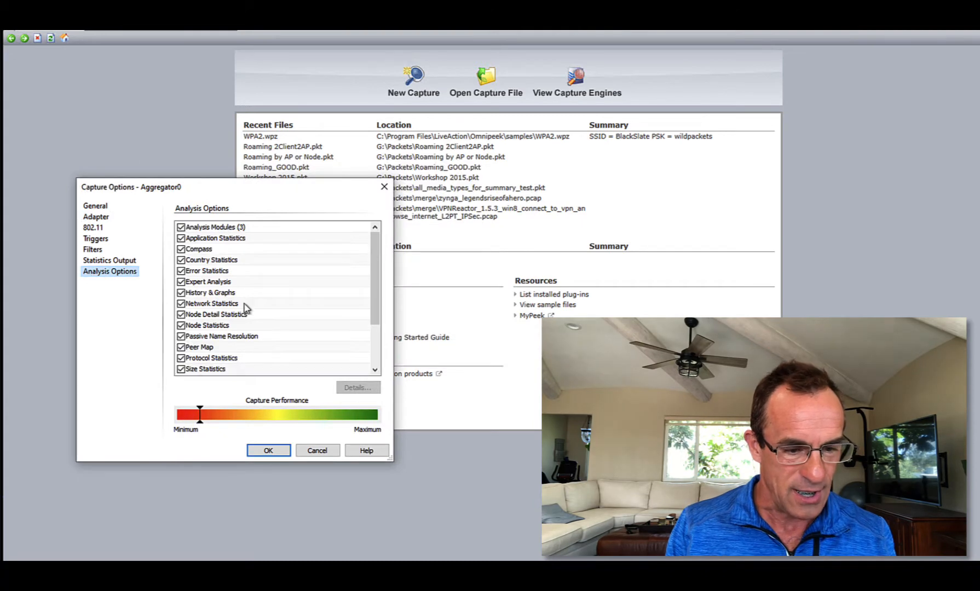
Accept the capture options with the analysis modules enabled and examine the wireless signal graph by channel.
{"action": "left_click", "coordinate": [268, 450]}
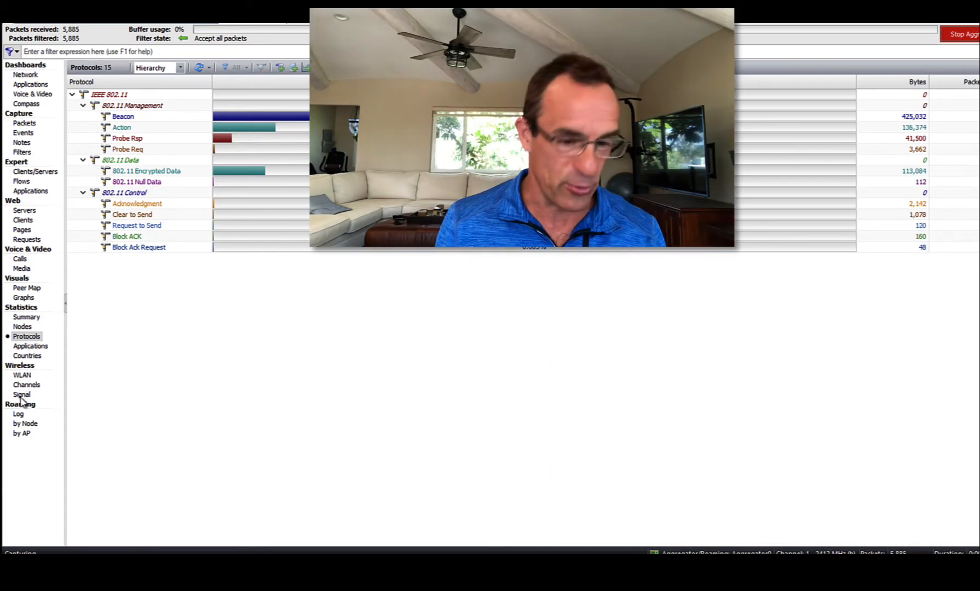
{"action": "left_click", "coordinate": [22, 395]}
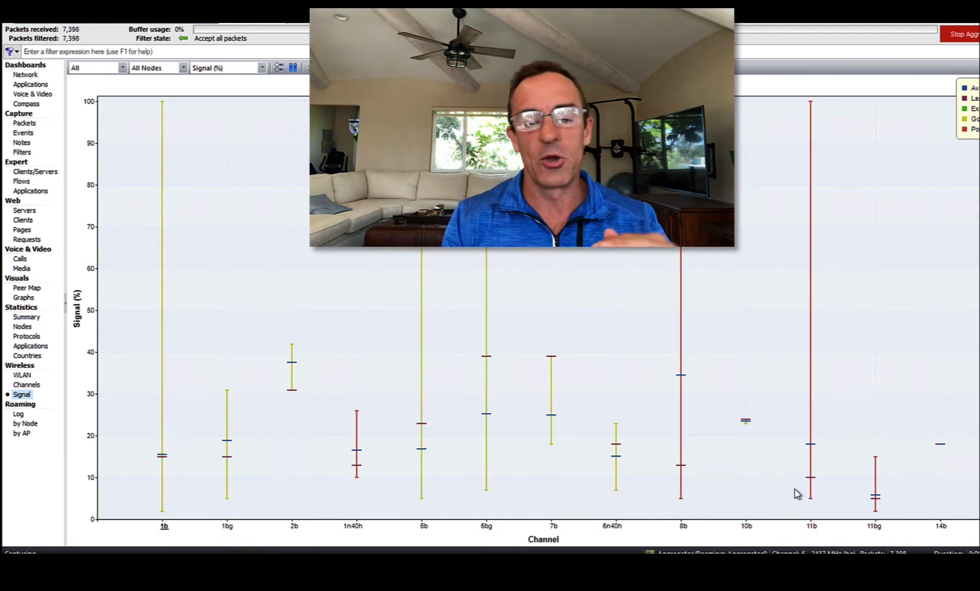
{"action": "mouse_move", "coordinate": [798, 493]}
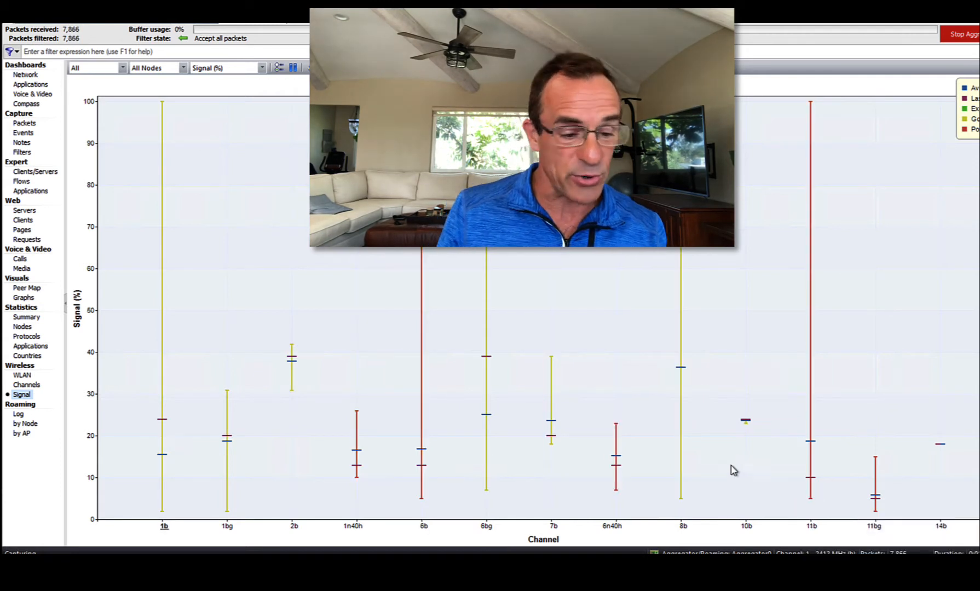
{"action": "mouse_move", "coordinate": [449, 425]}
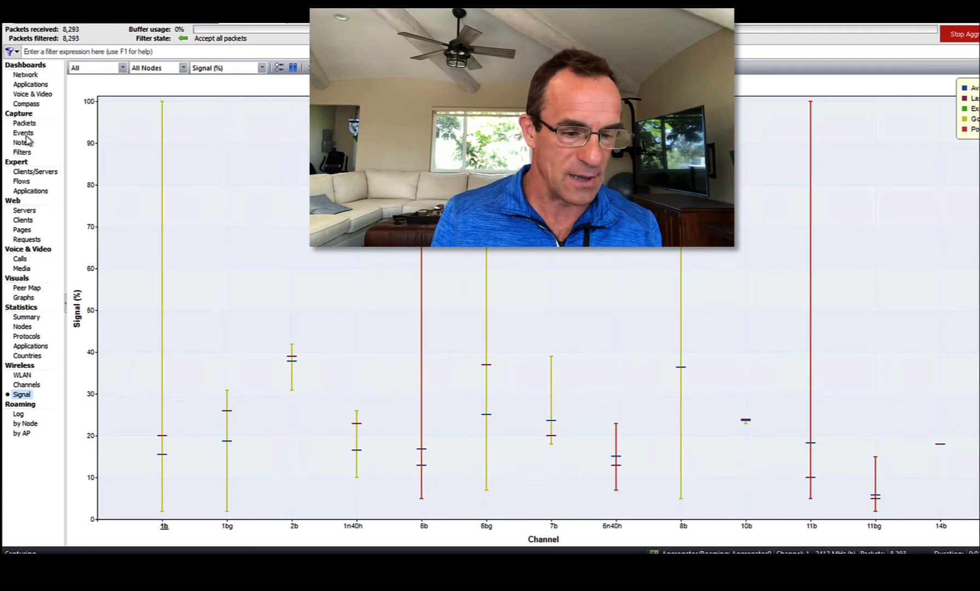
Plot signal strength in Compass for channels 1 - 2412 MHz (b), 1 - 2422 MHz (n40h), 6 - 2437 MHz (bg) and 11 - 2462 MHz (b).
{"action": "left_click", "coordinate": [26, 104]}
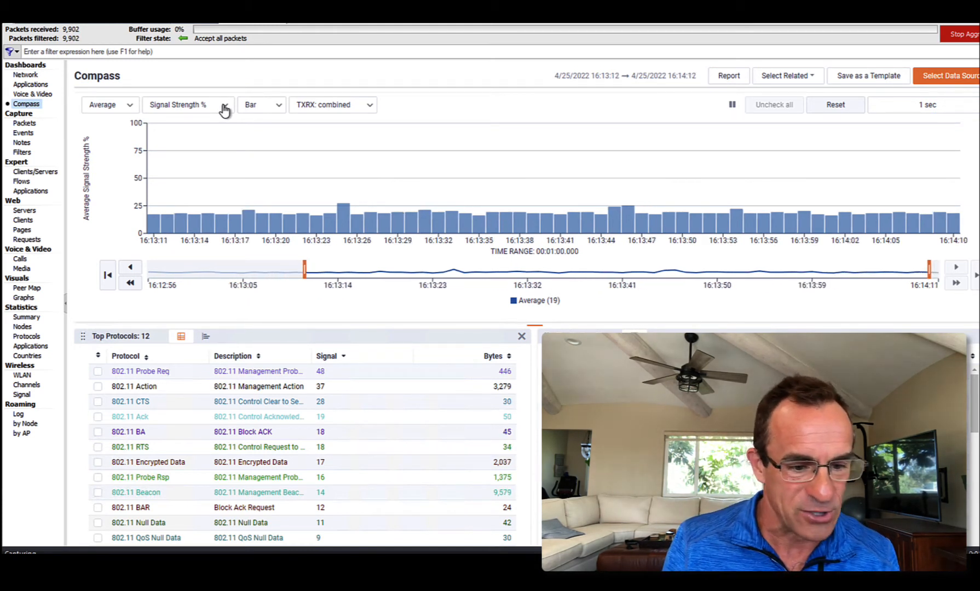
{"action": "mouse_move", "coordinate": [236, 216]}
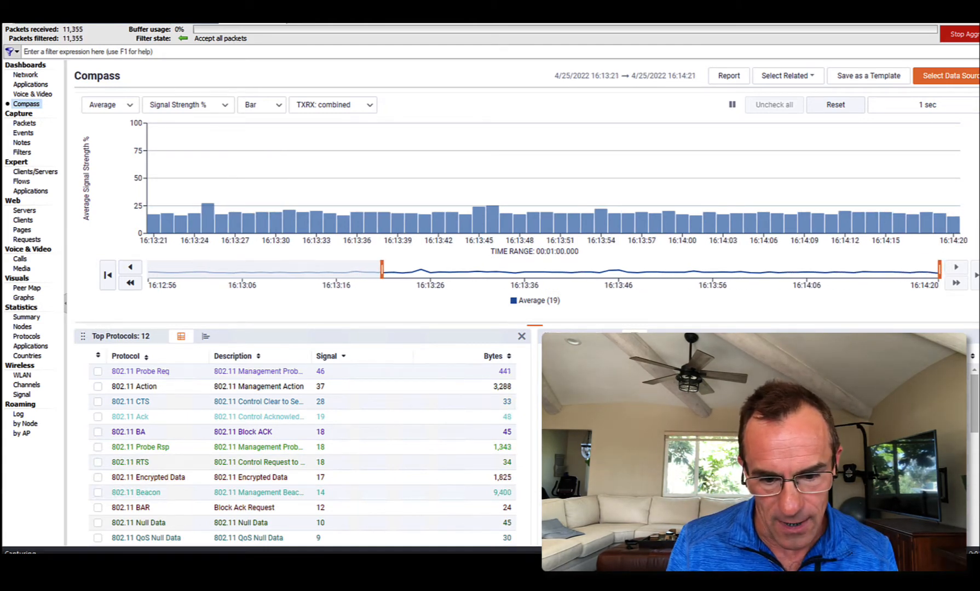
{"action": "scroll", "coordinate": [306, 356], "scroll_direction": "down", "scroll_amount": 8}
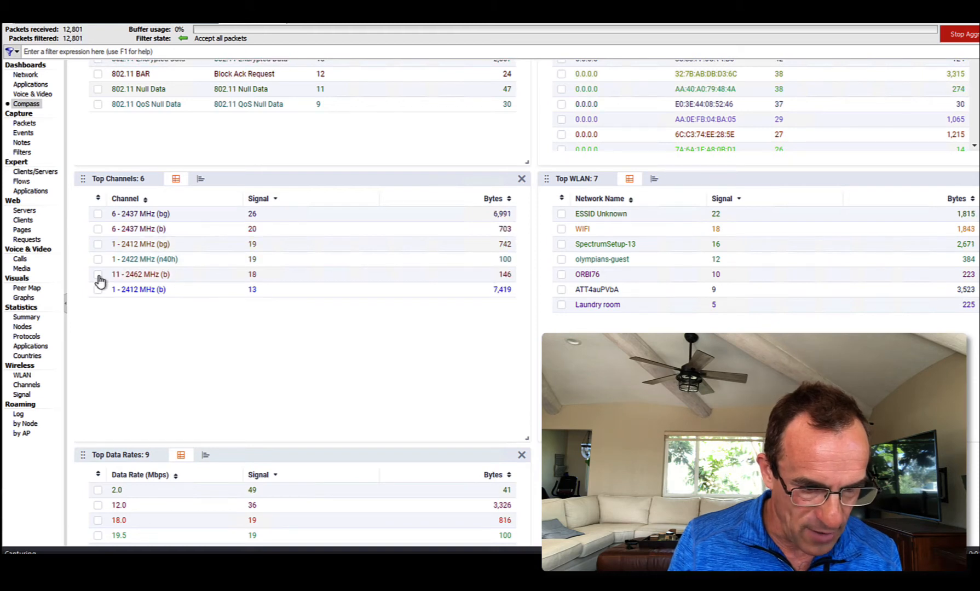
{"action": "left_click", "coordinate": [99, 276]}
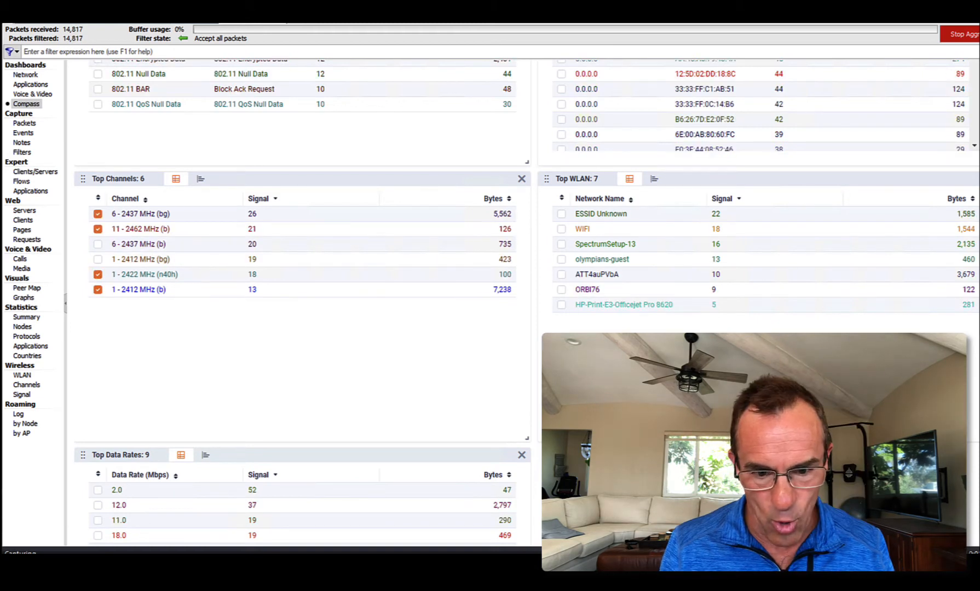
{"action": "scroll", "coordinate": [302, 307], "scroll_direction": "up", "scroll_amount": 8}
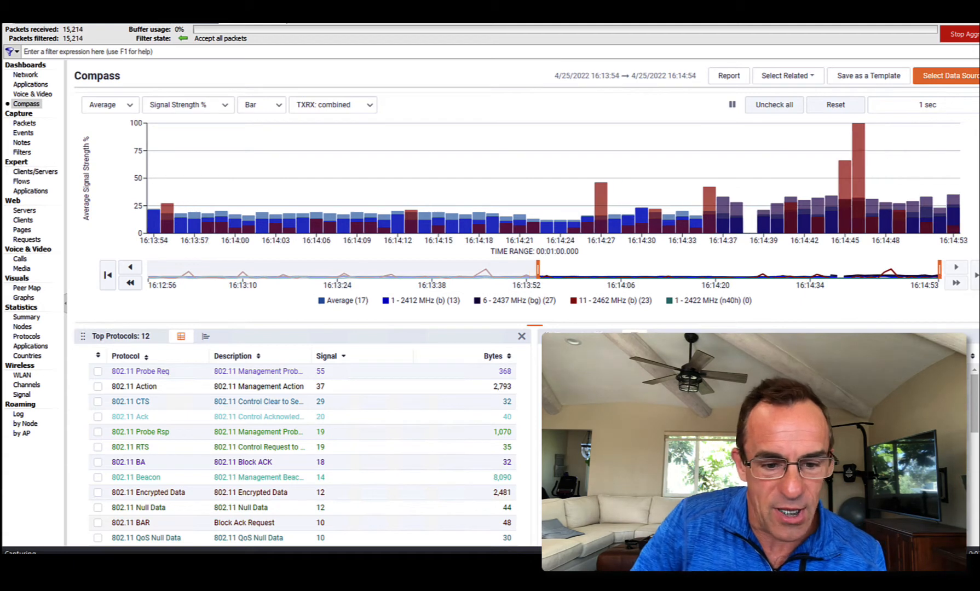
{"action": "mouse_move", "coordinate": [407, 217]}
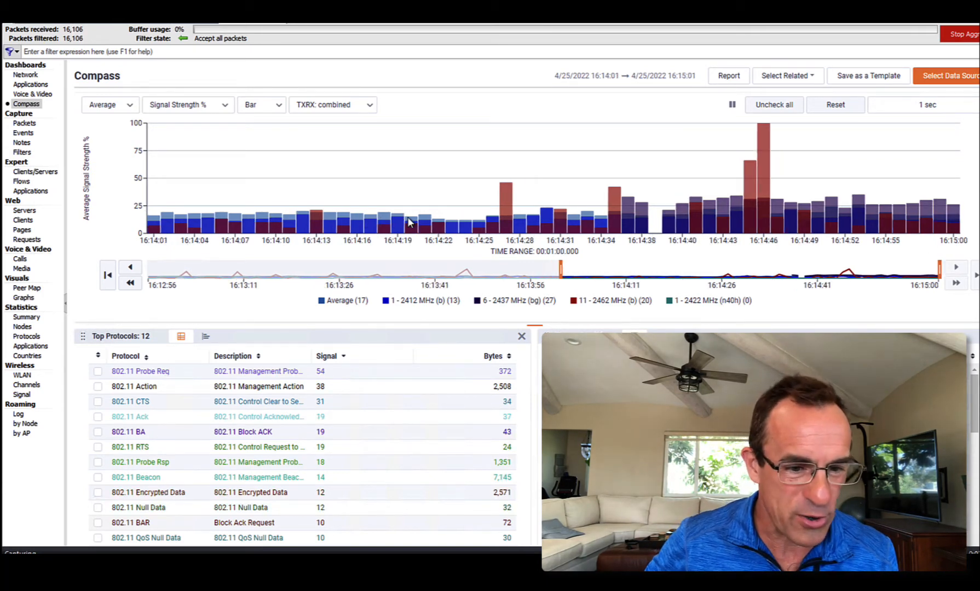
Change the Compass graph from bars to lines and reset it to the full capture time range.
{"action": "left_click", "coordinate": [278, 108]}
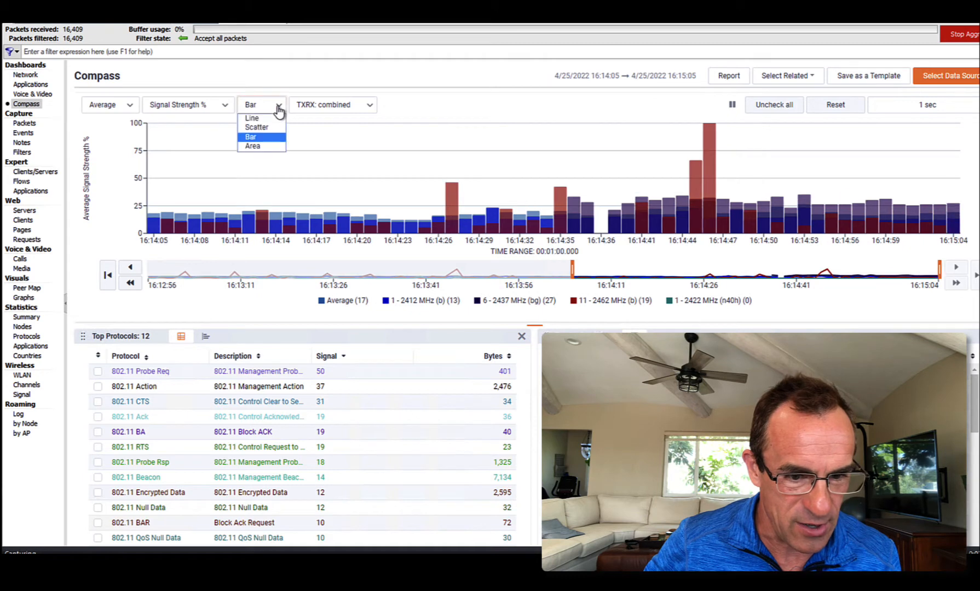
{"action": "left_click", "coordinate": [253, 118]}
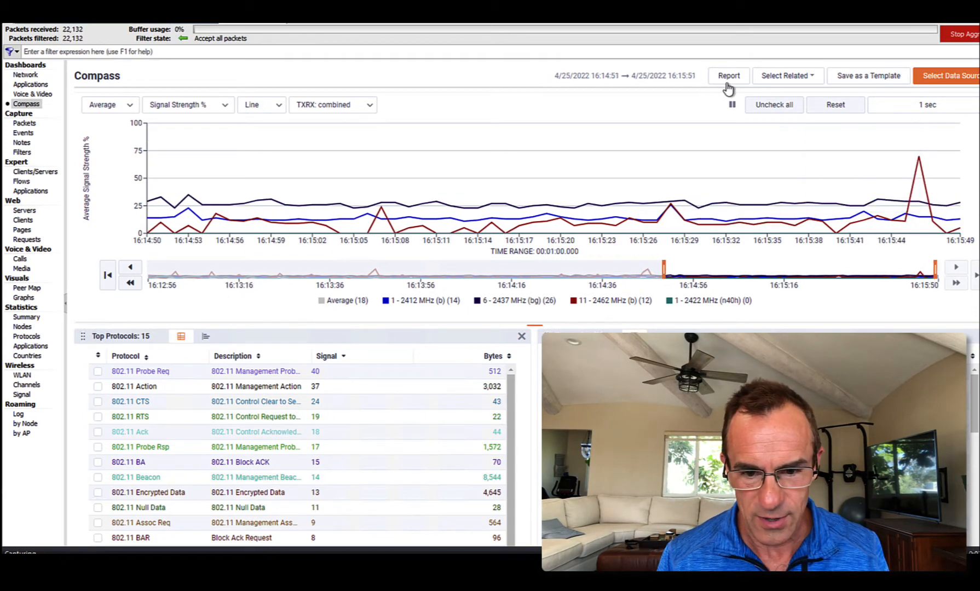
{"action": "left_click", "coordinate": [836, 107]}
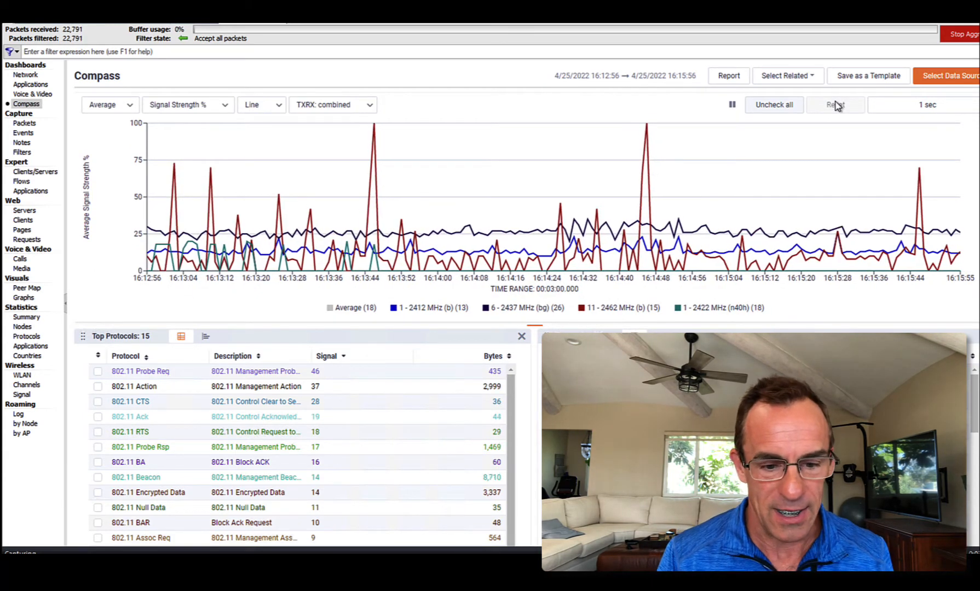
Narrow the Compass graph to the channel 11 signal spike between 16:13:42 and 16:13:55.
{"action": "mouse_move", "coordinate": [584, 189]}
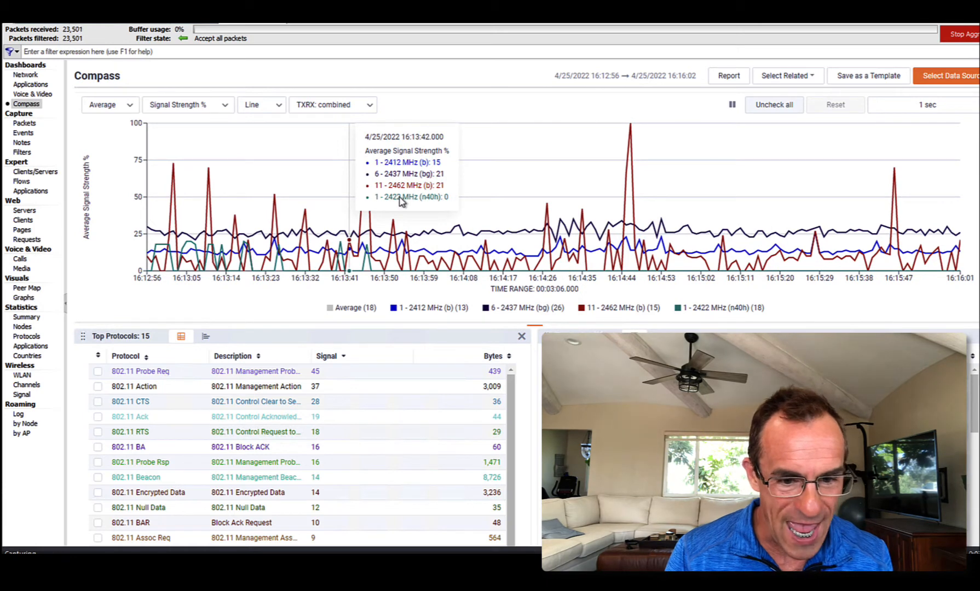
{"action": "left_click_drag", "start_coordinate": [400, 201], "coordinate": [400, 201]}
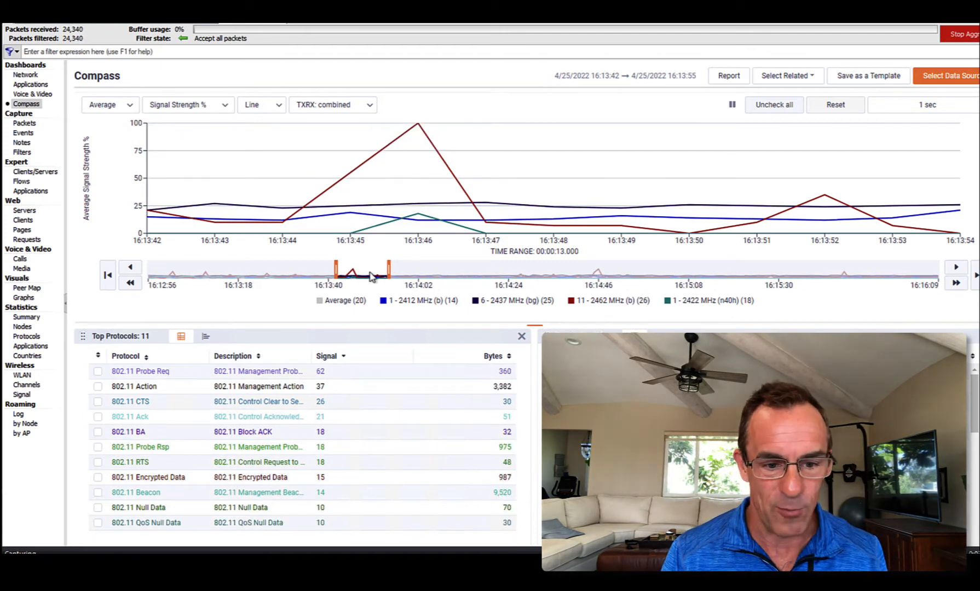
{"action": "mouse_move", "coordinate": [432, 183]}
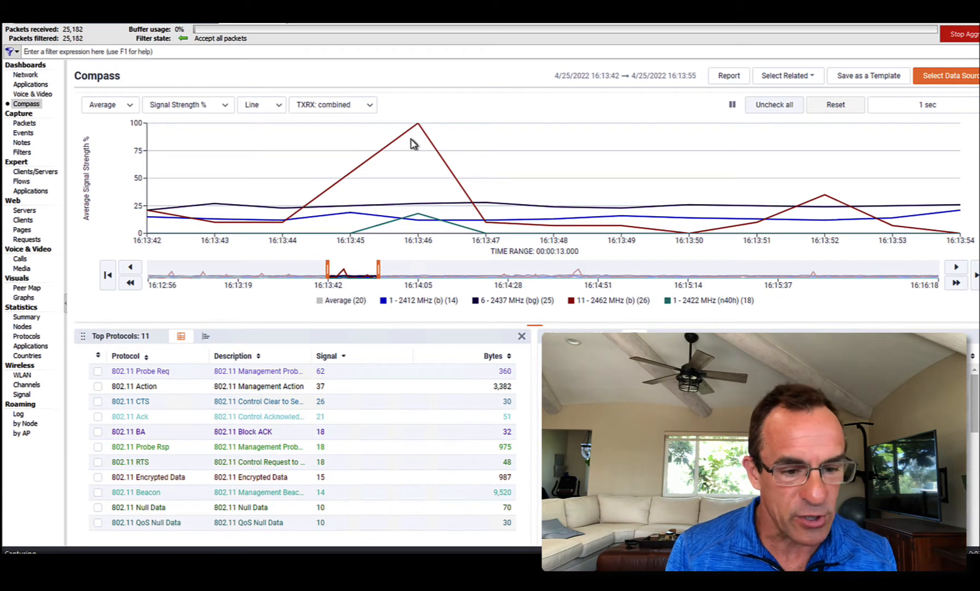
Graph the channels by Noise Level % and then by SNR for the selected time range.
{"action": "left_click", "coordinate": [227, 107]}
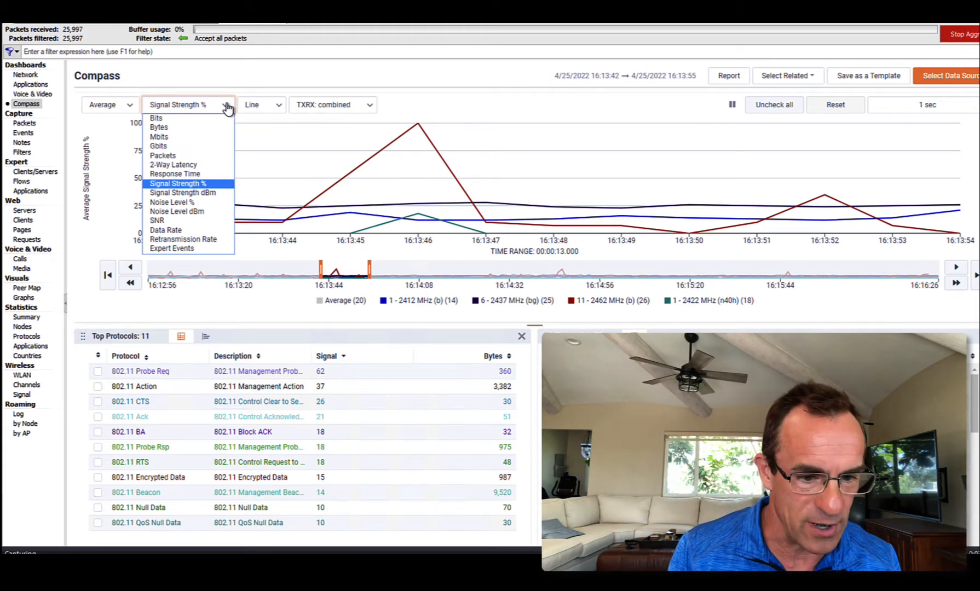
{"action": "left_click", "coordinate": [166, 203]}
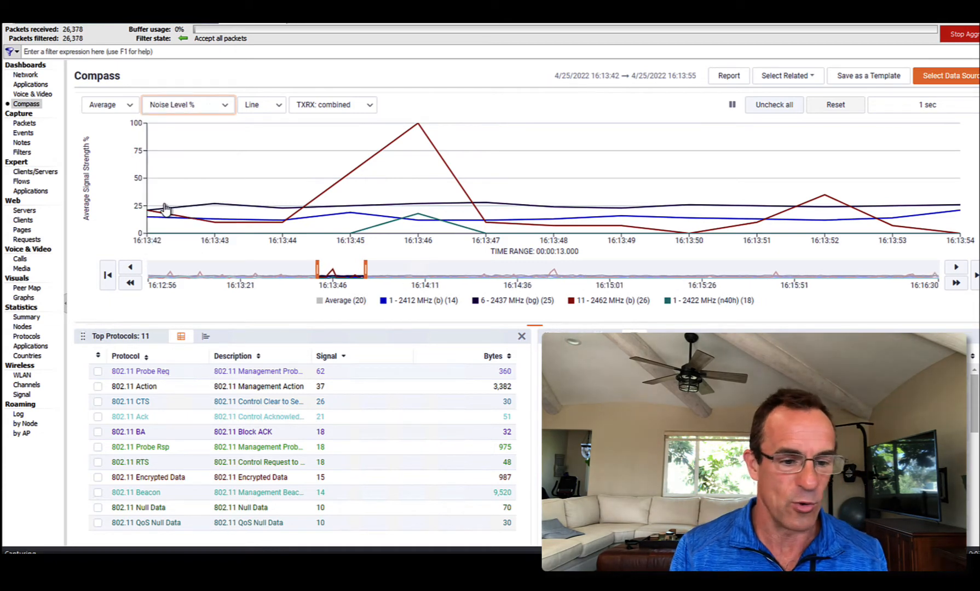
{"action": "left_click", "coordinate": [228, 106]}
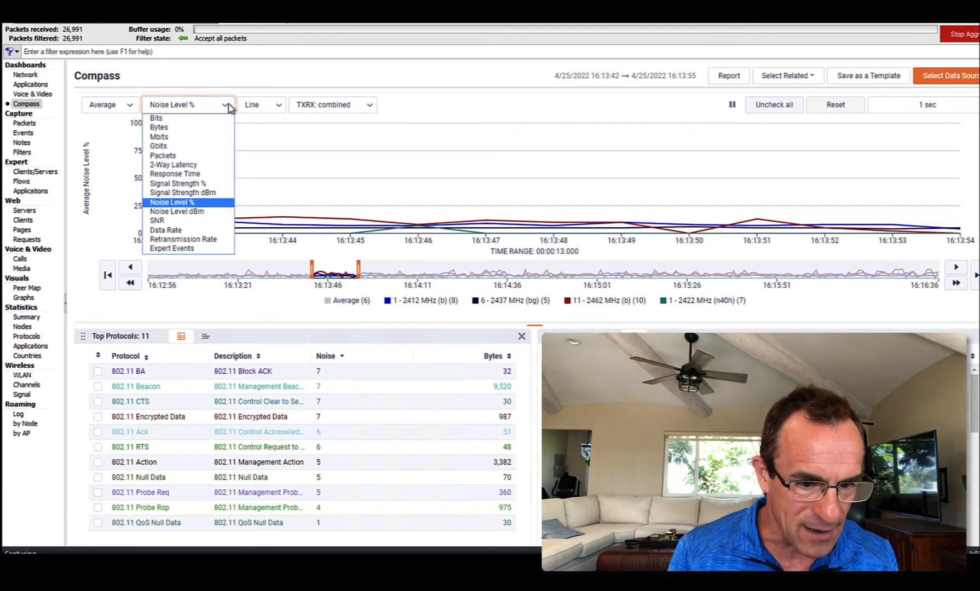
{"action": "left_click", "coordinate": [157, 221]}
Reset the Compass graph to the full time range and plot the channels by Data Rate.
{"action": "left_click", "coordinate": [837, 106]}
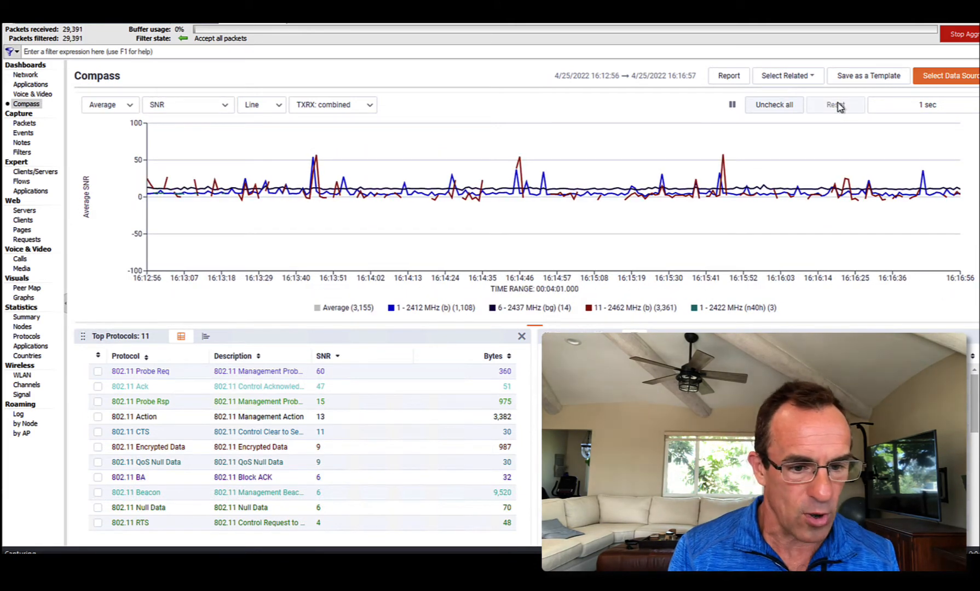
{"action": "left_click", "coordinate": [225, 108]}
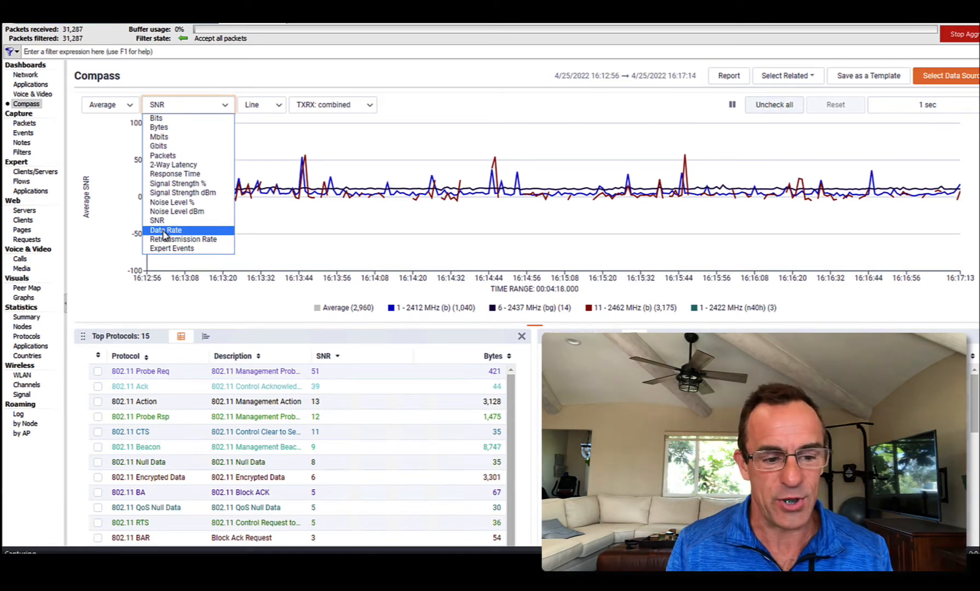
{"action": "left_click", "coordinate": [163, 231]}
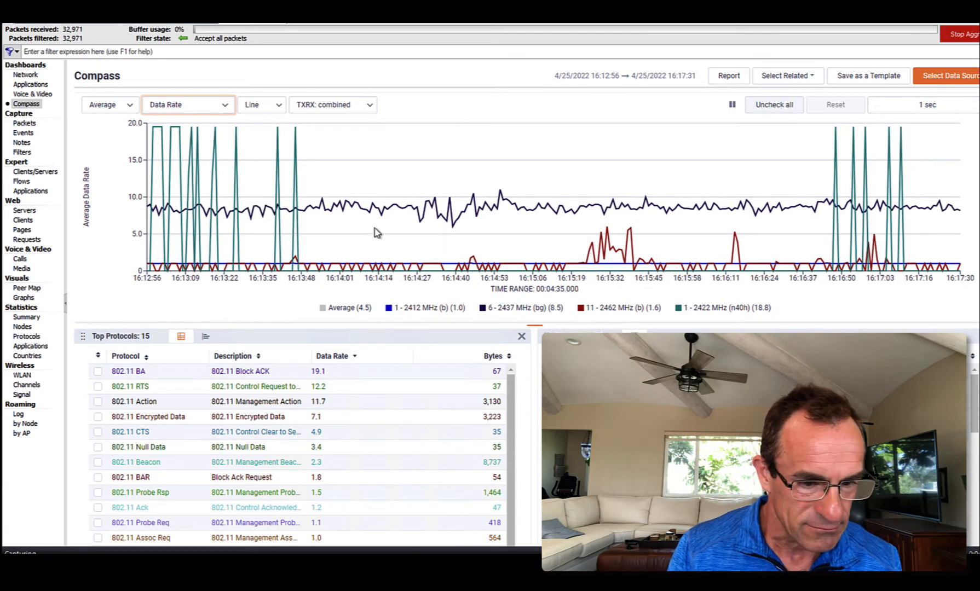
In the roaming capture's Roaming Log, select the packets related to the roam with the longest latency.
{"action": "mouse_move", "coordinate": [362, 208]}
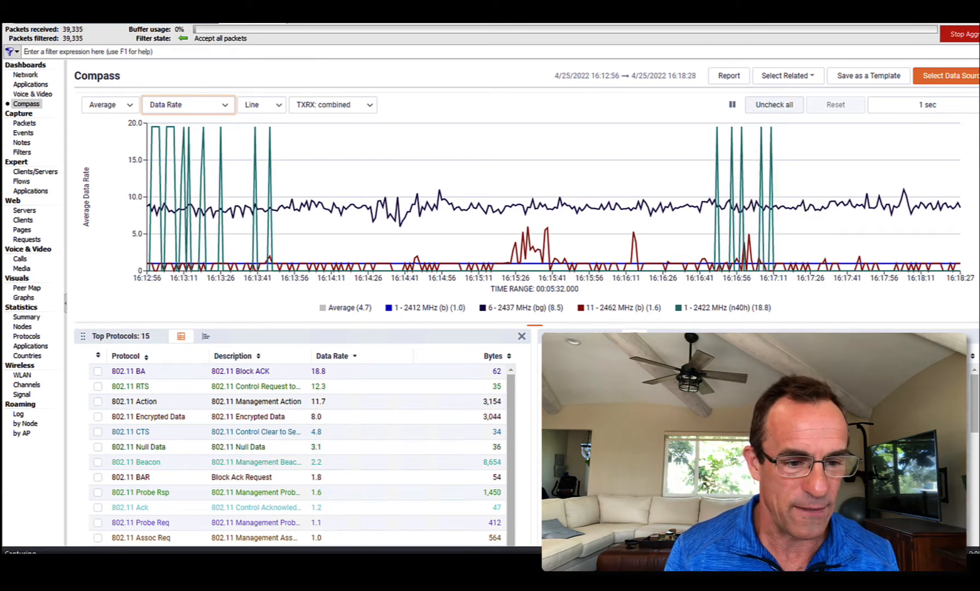
{"action": "left_click", "coordinate": [131, 24]}
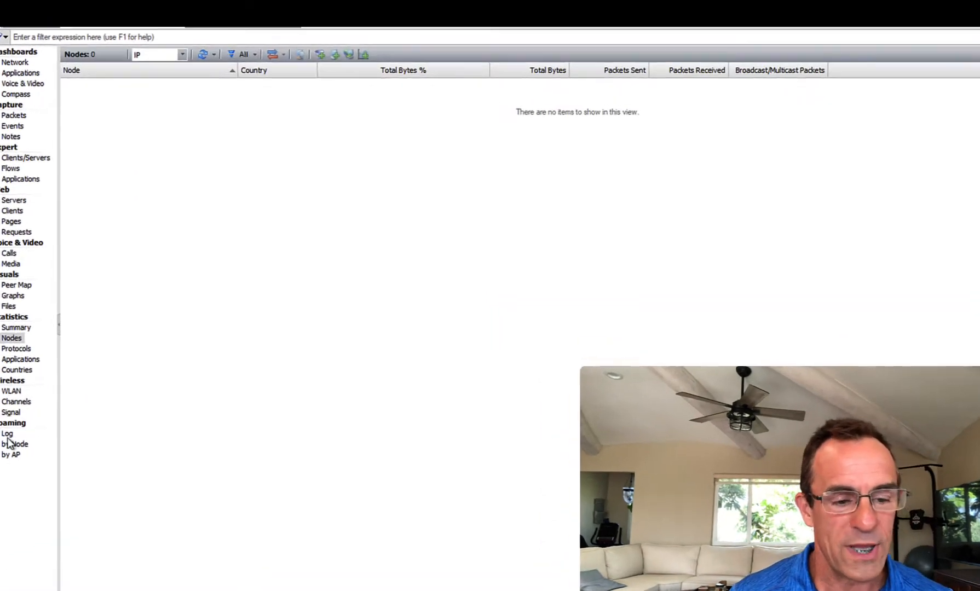
{"action": "left_click", "coordinate": [18, 394]}
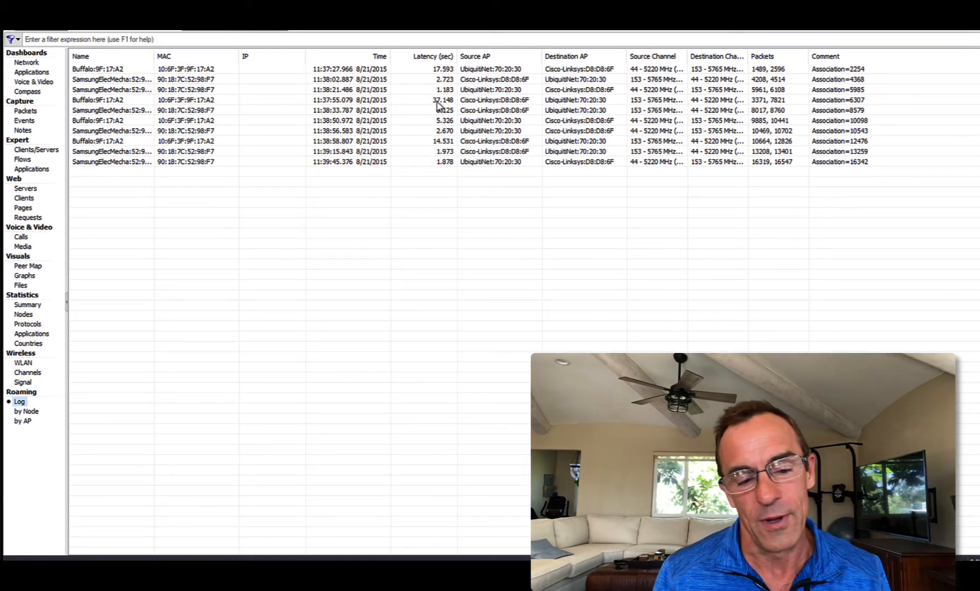
{"action": "left_click", "coordinate": [439, 102]}
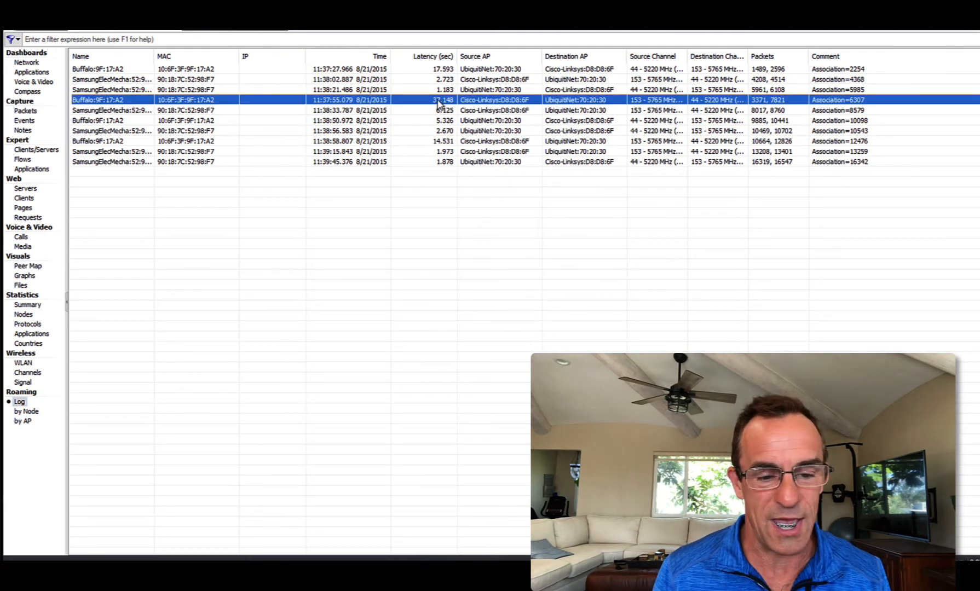
{"action": "right_click", "coordinate": [440, 101]}
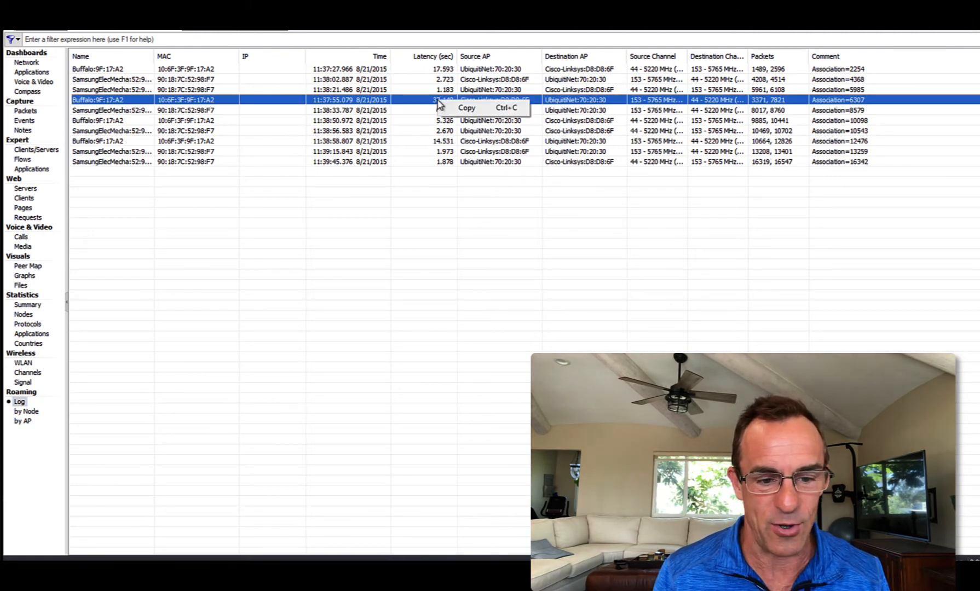
{"action": "left_click", "coordinate": [438, 104]}
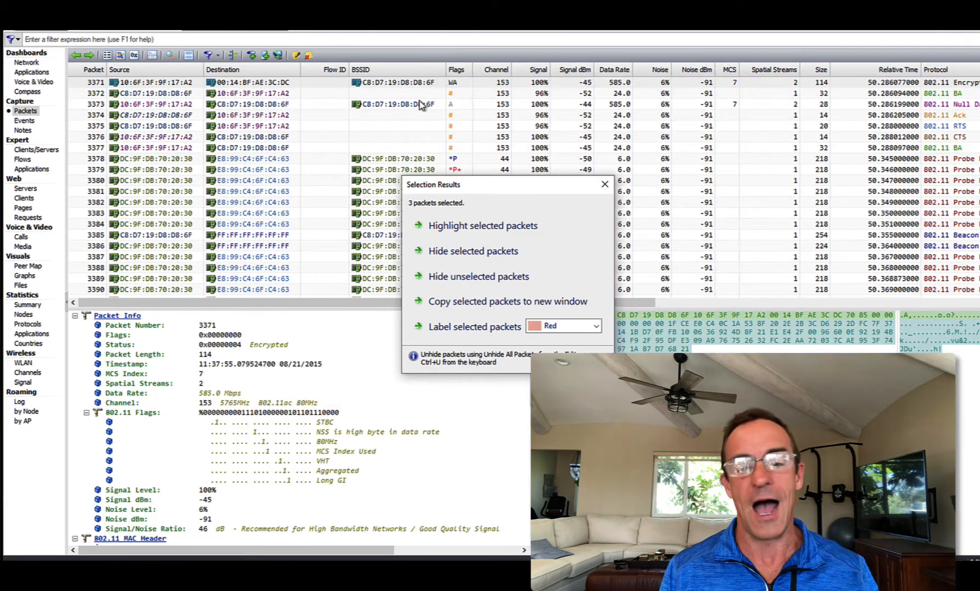
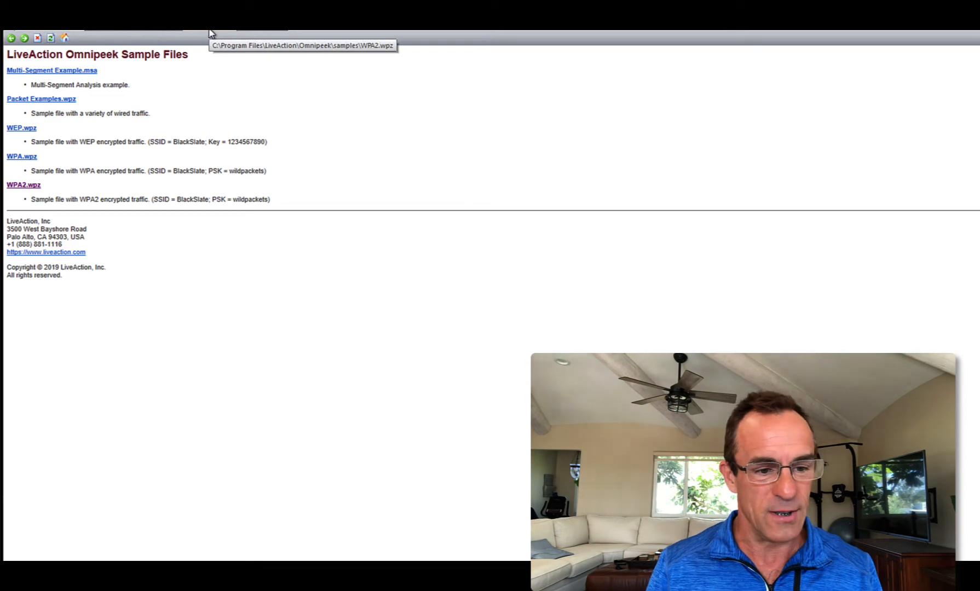
Examine the protocol statistics of the WPA2.wpz sample capture, selecting the 802.11 Encrypted Data entry.
{"action": "left_click", "coordinate": [211, 33]}
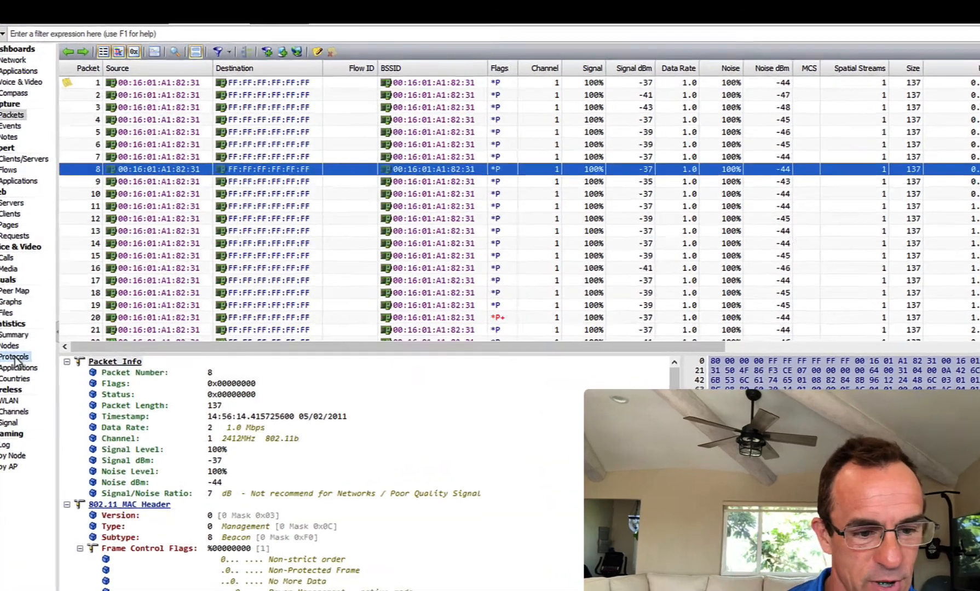
{"action": "left_click", "coordinate": [27, 325]}
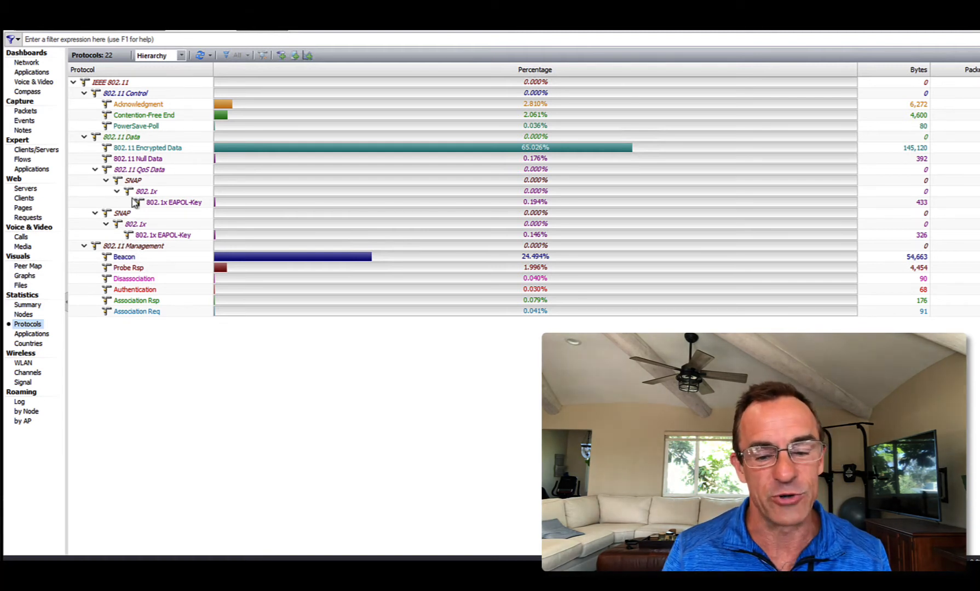
{"action": "left_click", "coordinate": [138, 150]}
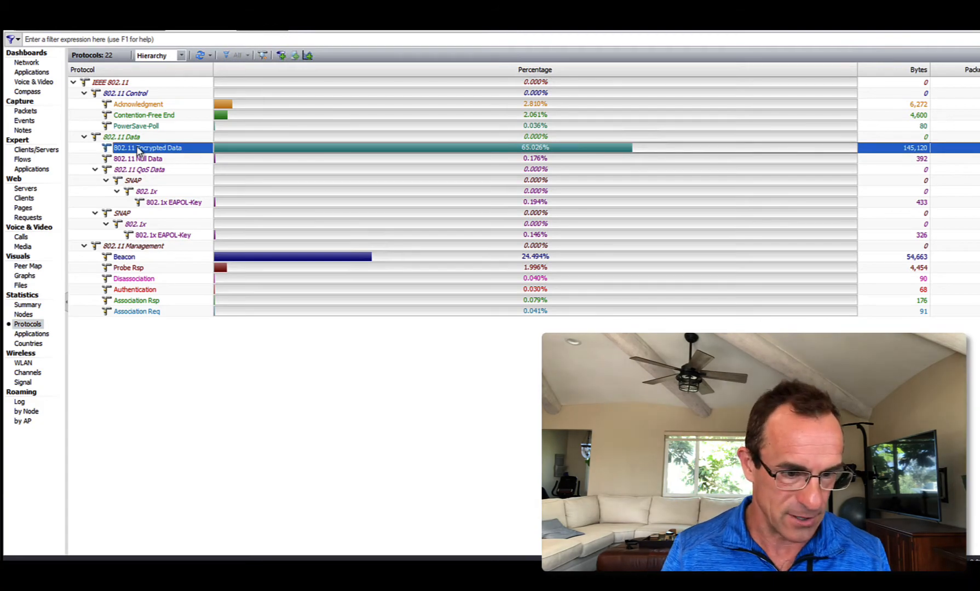
Select all packets in the WPA2.wpz capture and start Decrypt WLAN Packets.
{"action": "left_click", "coordinate": [23, 113]}
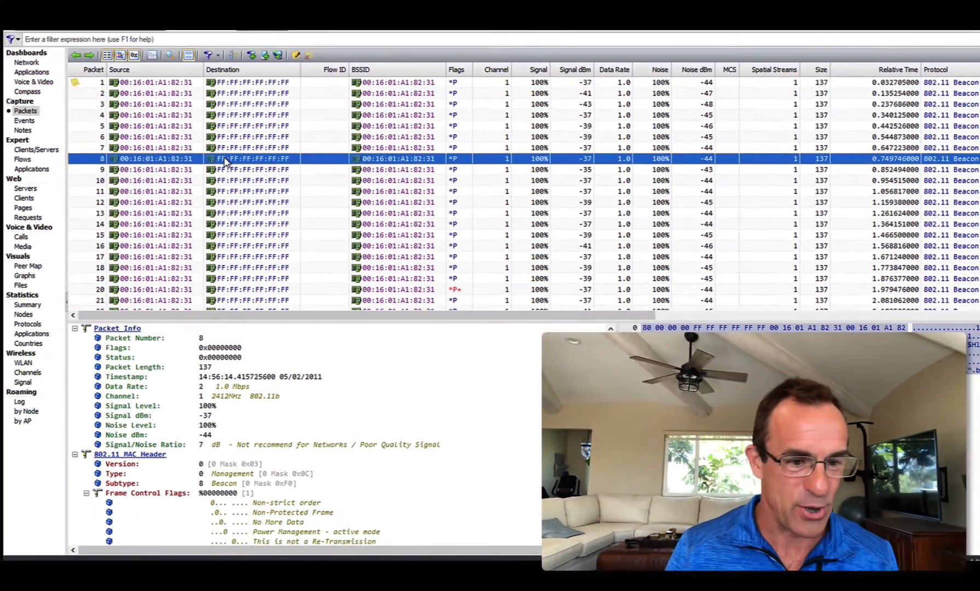
{"action": "key", "text": "ctrl+a"}
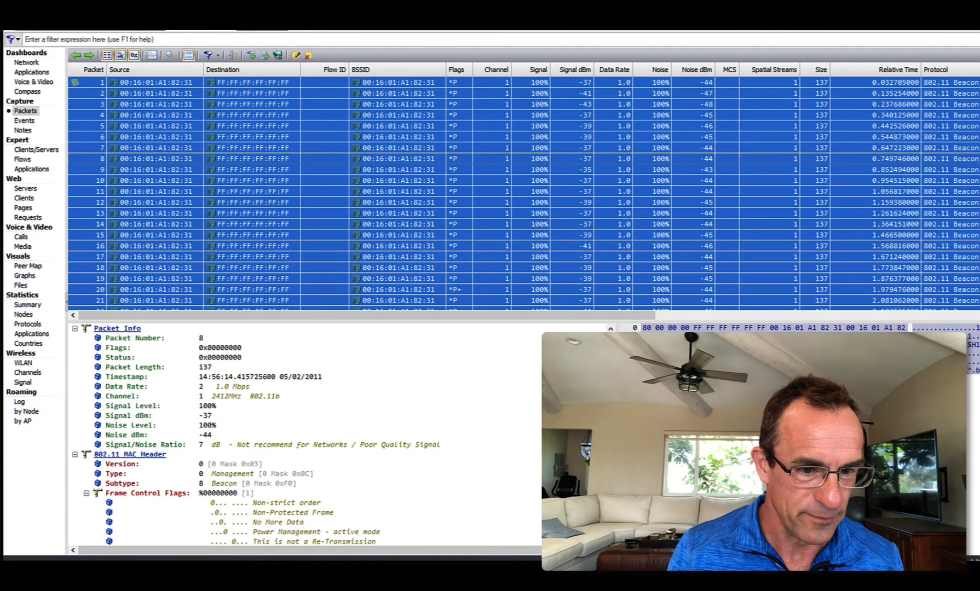
{"action": "key", "text": "alt+t"}
{"action": "left_click", "coordinate": [144, 50]}
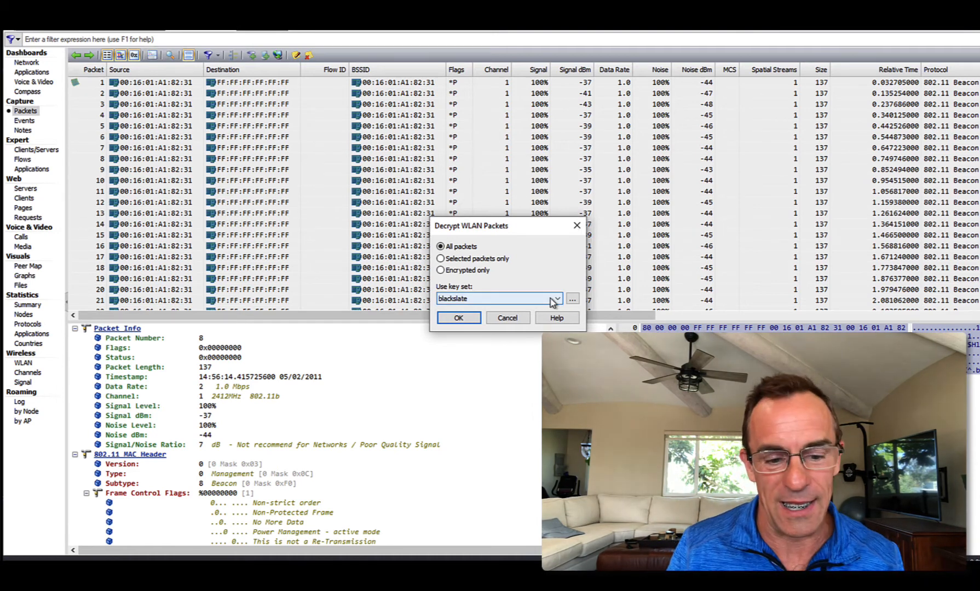
Reveal the hidden phrase, SSID and key of the blackslate key set for checking, and accept the key set.
{"action": "left_click", "coordinate": [572, 299]}
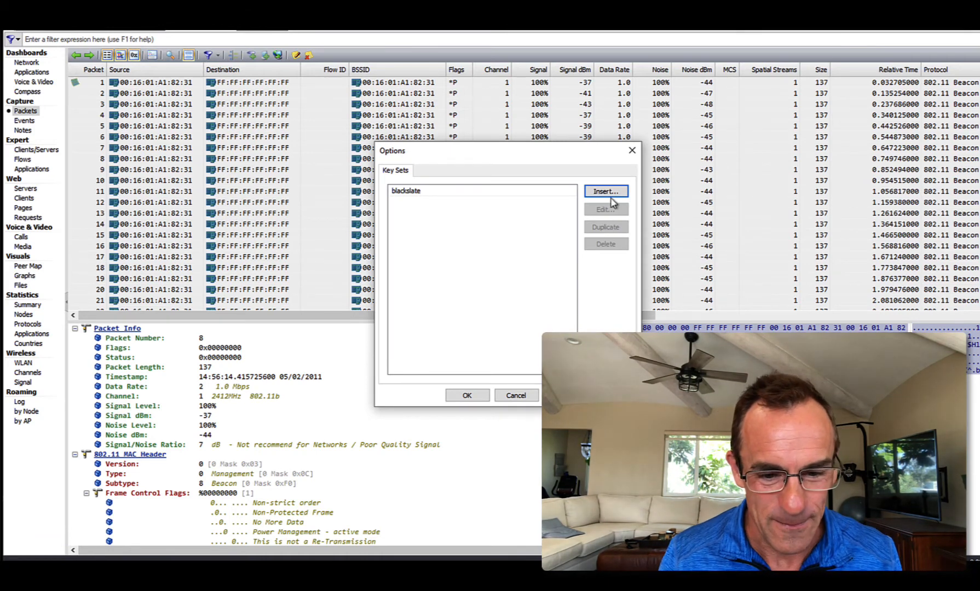
{"action": "left_click", "coordinate": [499, 197]}
{"action": "left_click", "coordinate": [603, 211]}
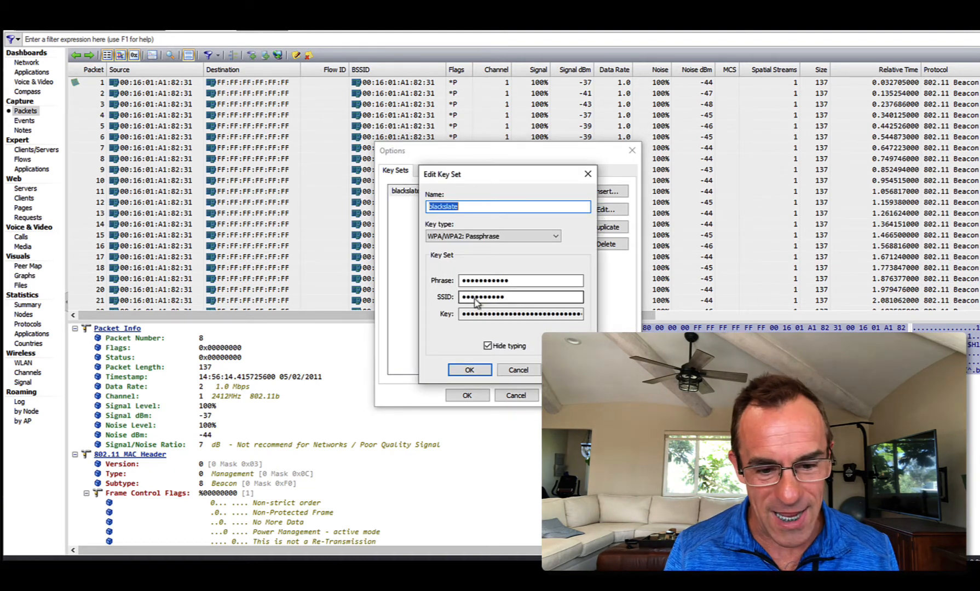
{"action": "left_click", "coordinate": [487, 346]}
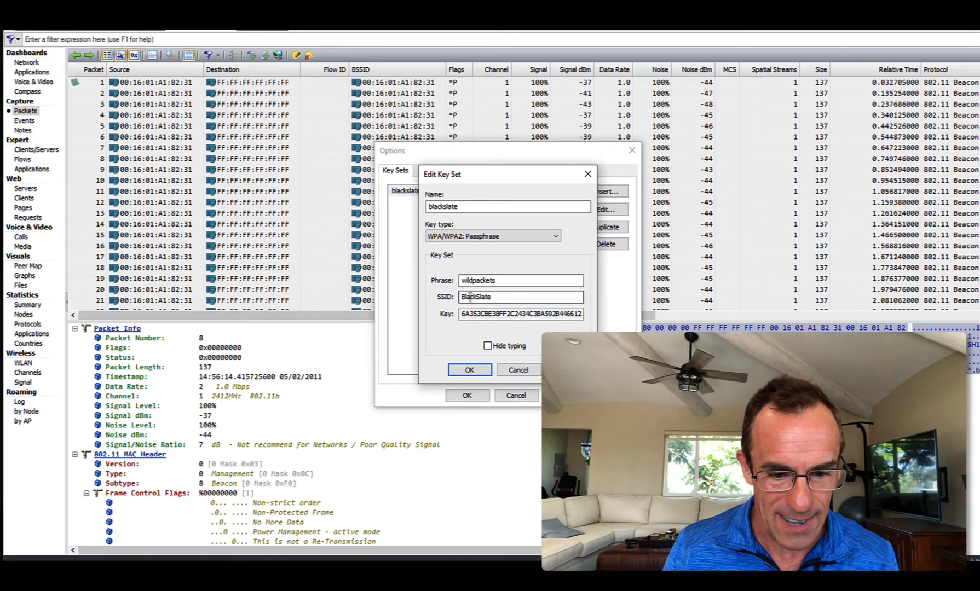
{"action": "left_click", "coordinate": [473, 372]}
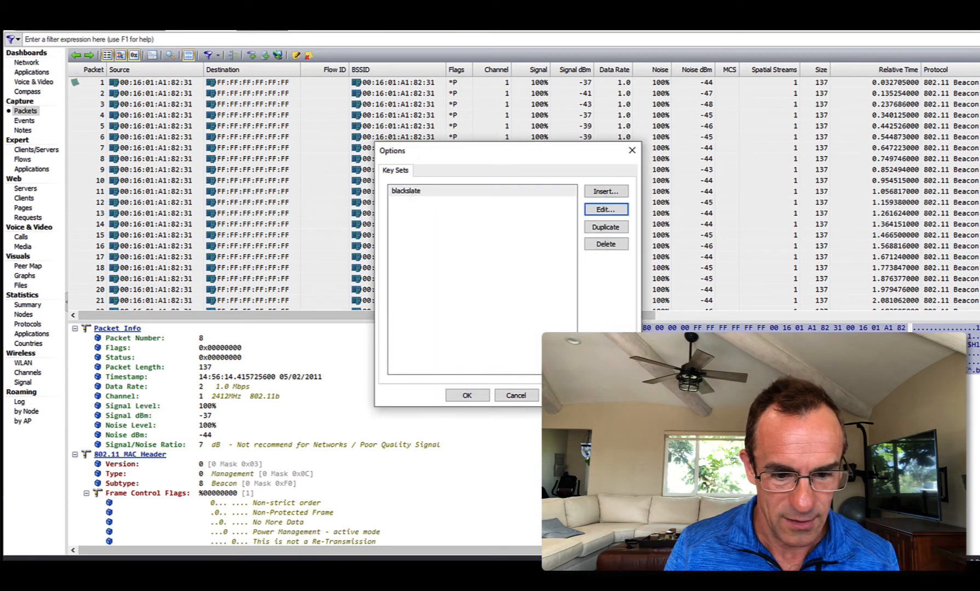
{"action": "left_click", "coordinate": [466, 395]}
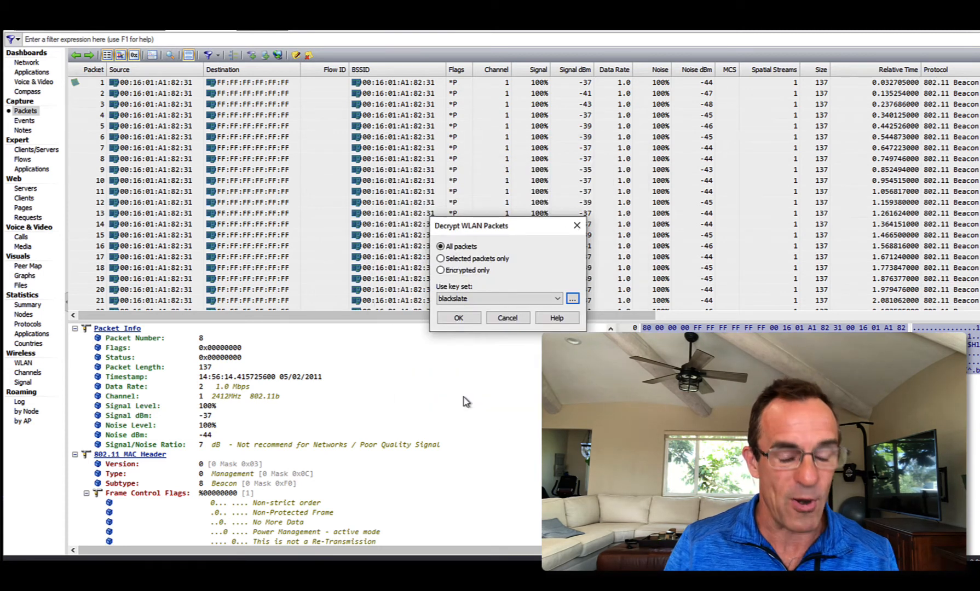
Decrypt all packets with the blackslate key set and show the protocol statistics of the decrypted capture.
{"action": "left_click", "coordinate": [454, 320]}
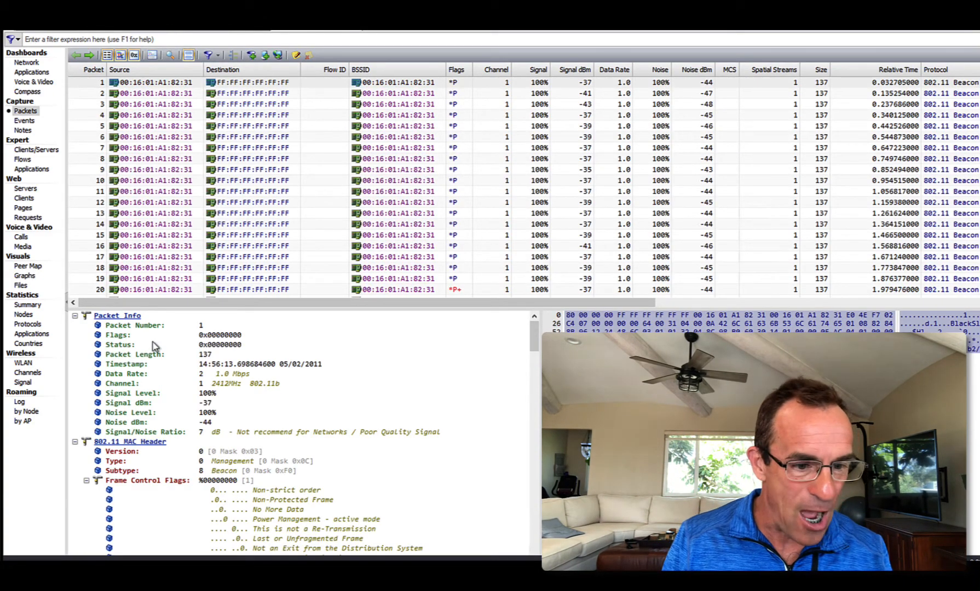
{"action": "left_click", "coordinate": [28, 324]}
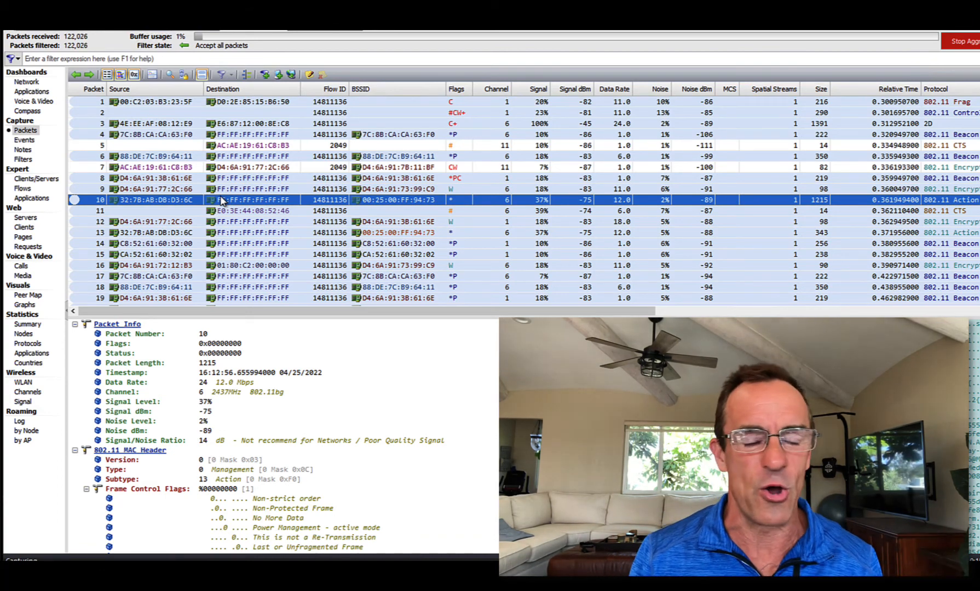
Examine the decoded details of individual packets between 8 and 14 in the live aggregated capture.
{"action": "left_click", "coordinate": [259, 223]}
{"action": "left_click", "coordinate": [251, 179]}
{"action": "left_click", "coordinate": [226, 233]}
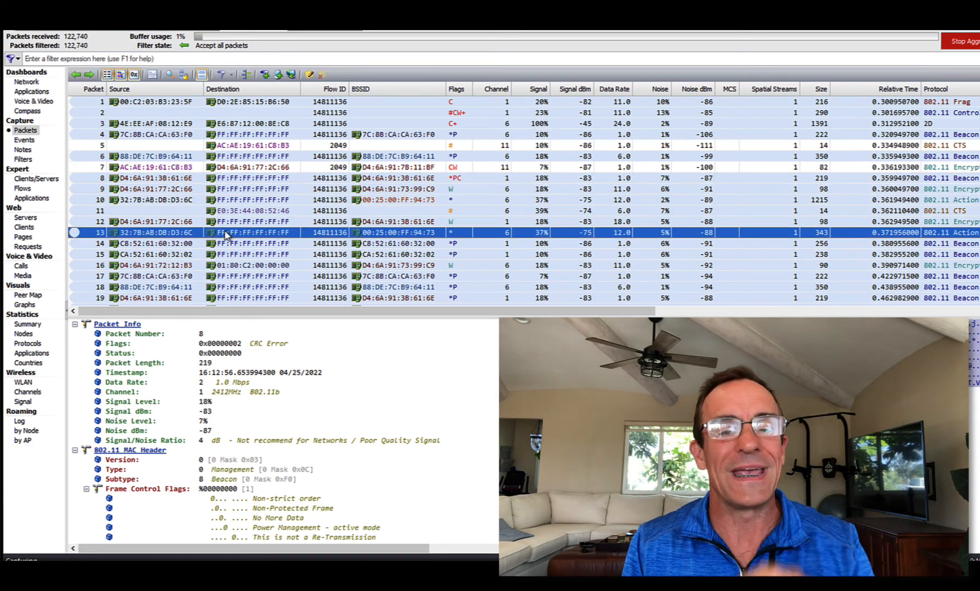
{"action": "left_click", "coordinate": [232, 222]}
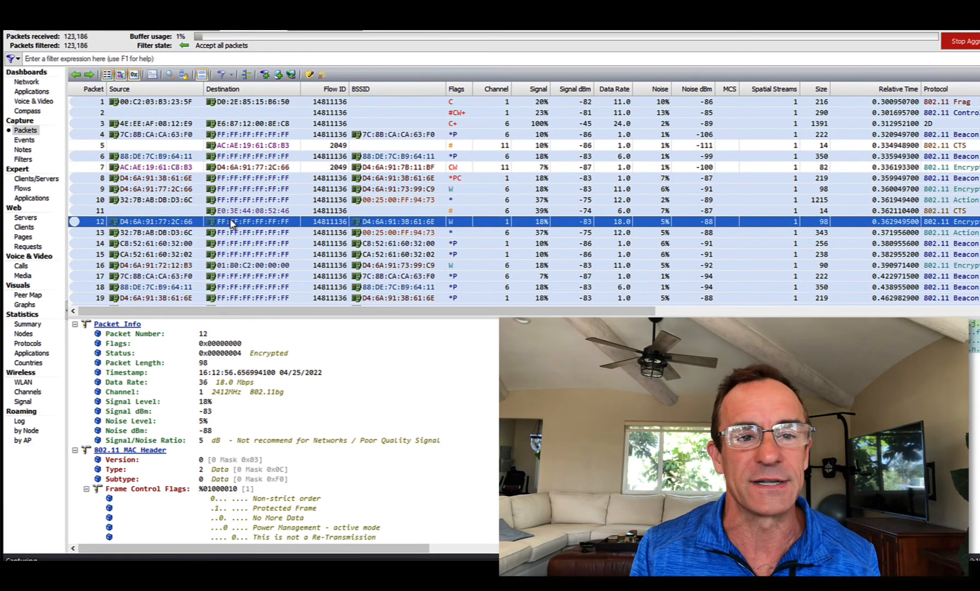
{"action": "left_click", "coordinate": [233, 212]}
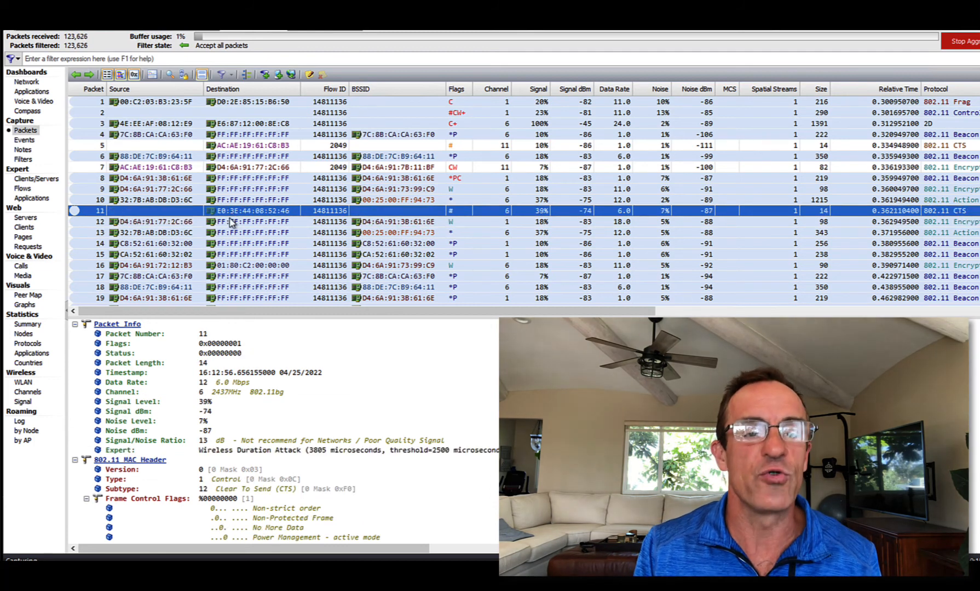
{"action": "left_click", "coordinate": [228, 245]}
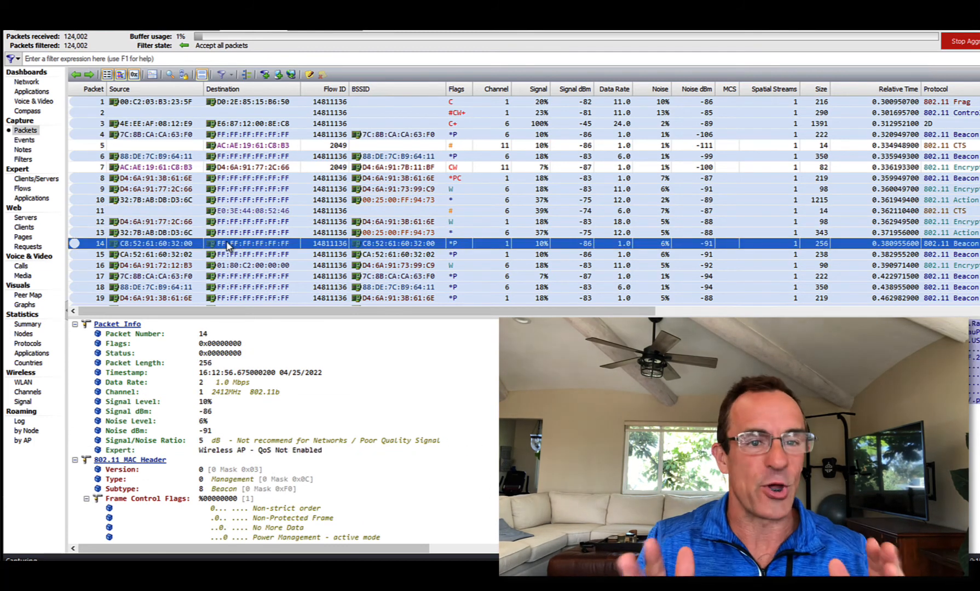